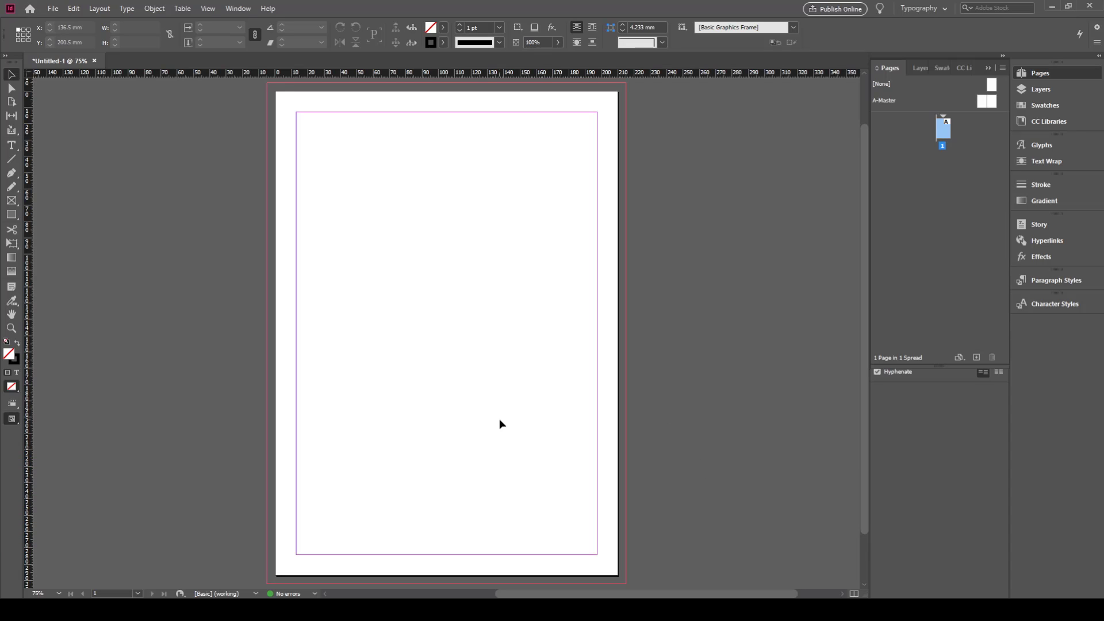
Draw a text frame filling the page margins and place the randText document in it.
{"action": "key", "text": "t"}
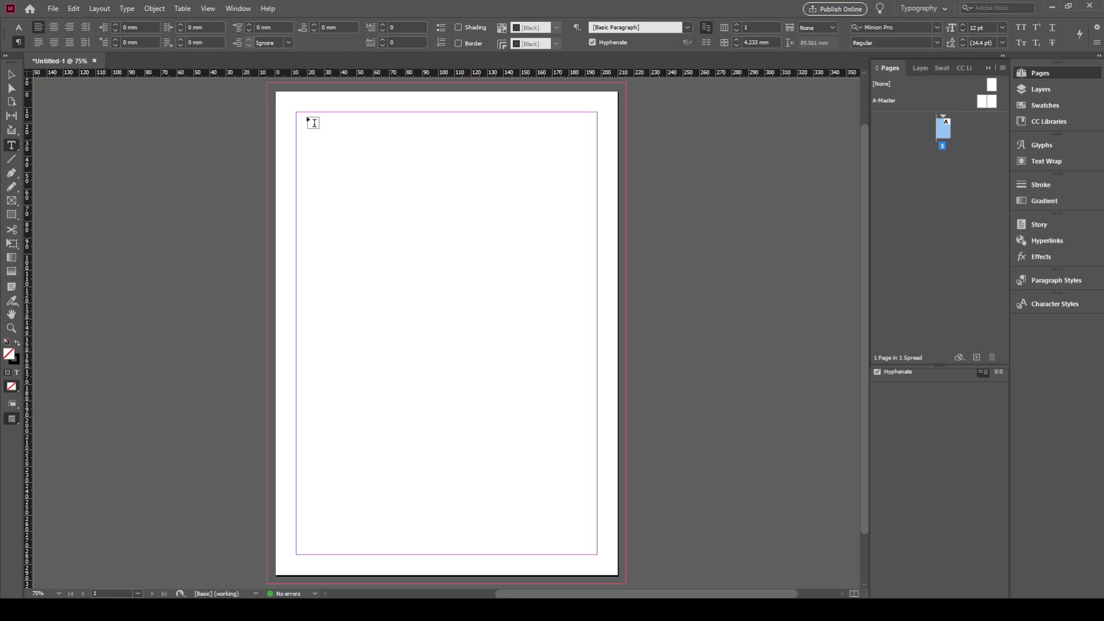
{"action": "left_click_drag", "start_coordinate": [296, 113], "coordinate": [598, 555]}
{"action": "left_click", "coordinate": [11, 75]}
{"action": "left_click", "coordinate": [52, 8]}
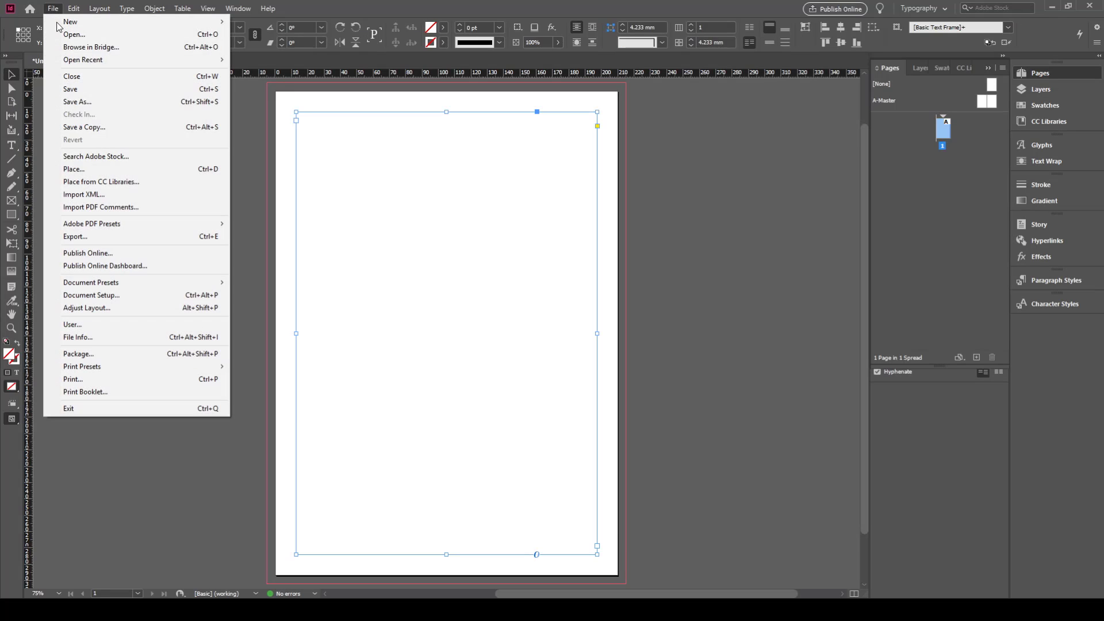
{"action": "left_click", "coordinate": [100, 170]}
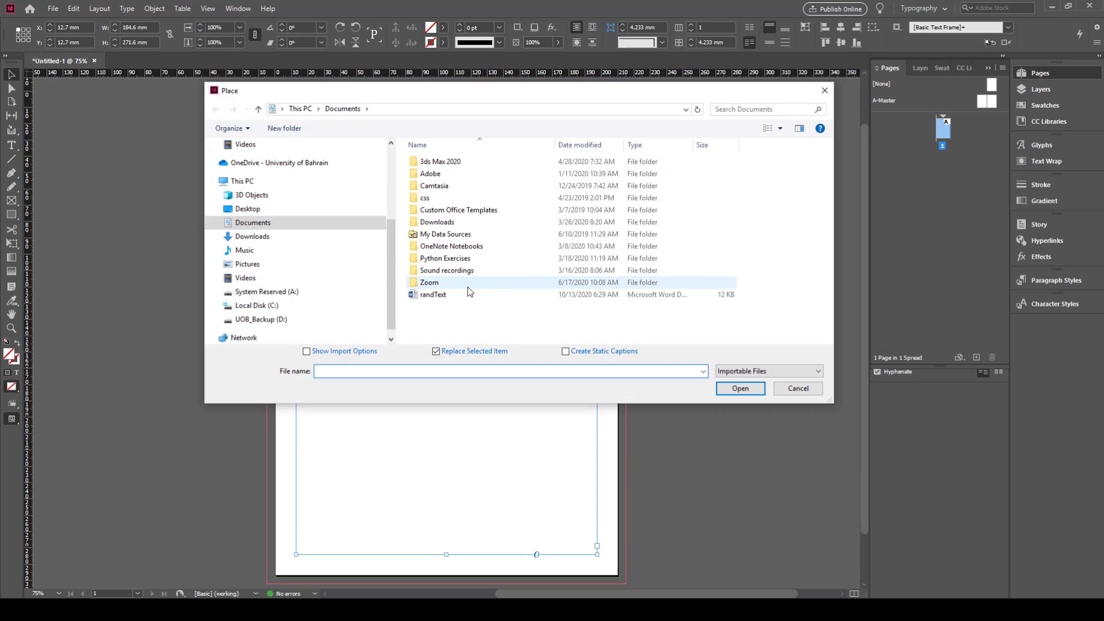
{"action": "left_click", "coordinate": [443, 295]}
{"action": "double_click", "coordinate": [443, 295]}
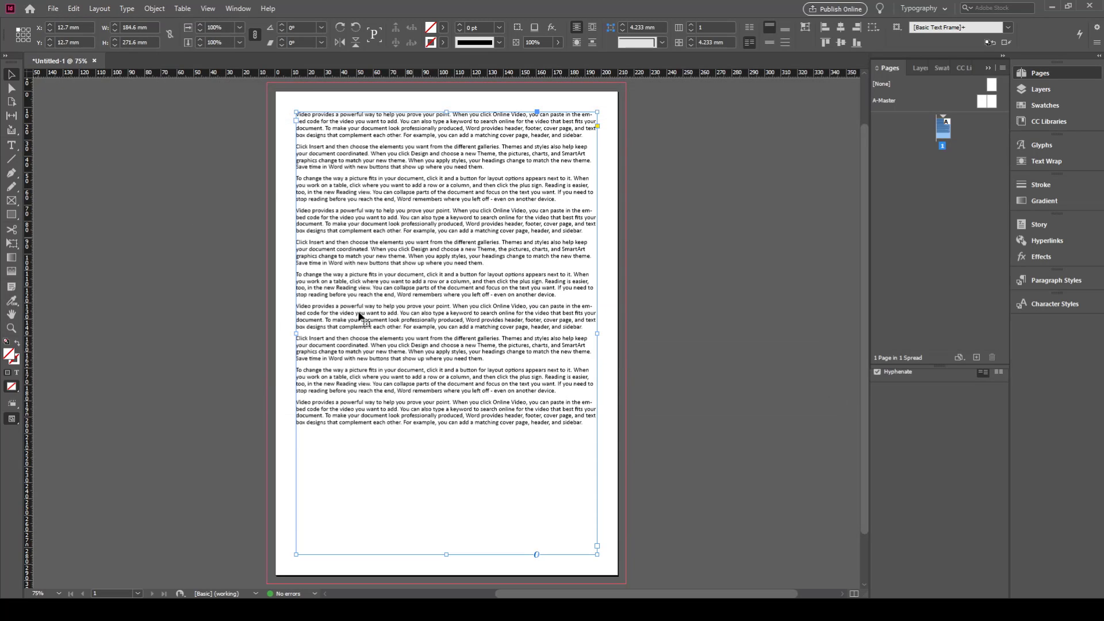
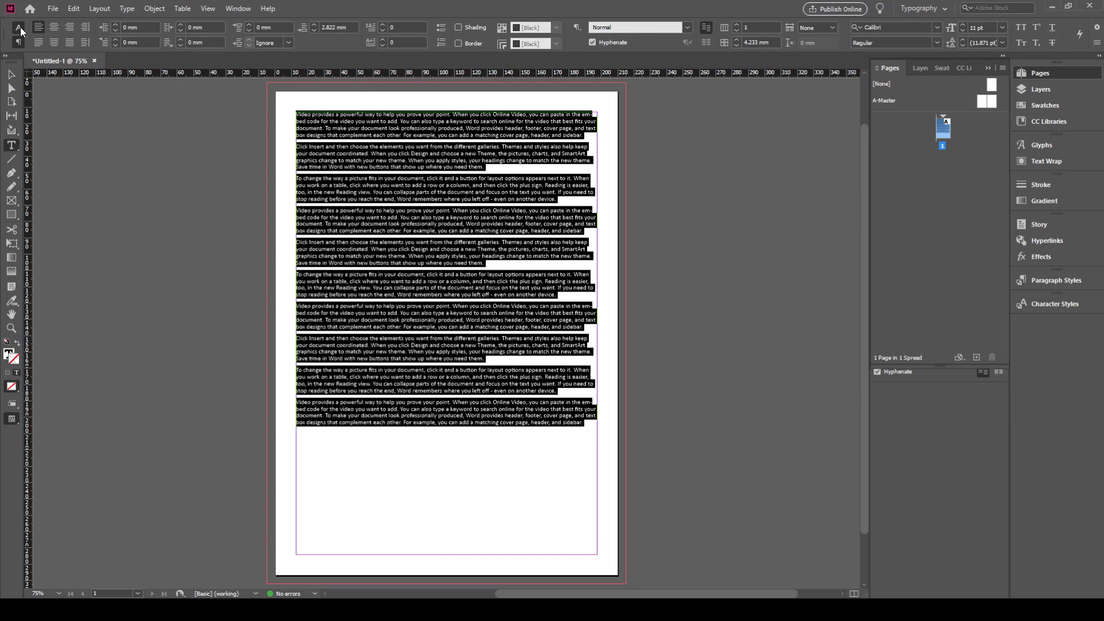
Set all the placed text to 12 pt and divide its frame into 3 columns.
{"action": "left_click", "coordinate": [19, 27]}
{"action": "left_click", "coordinate": [144, 25]}
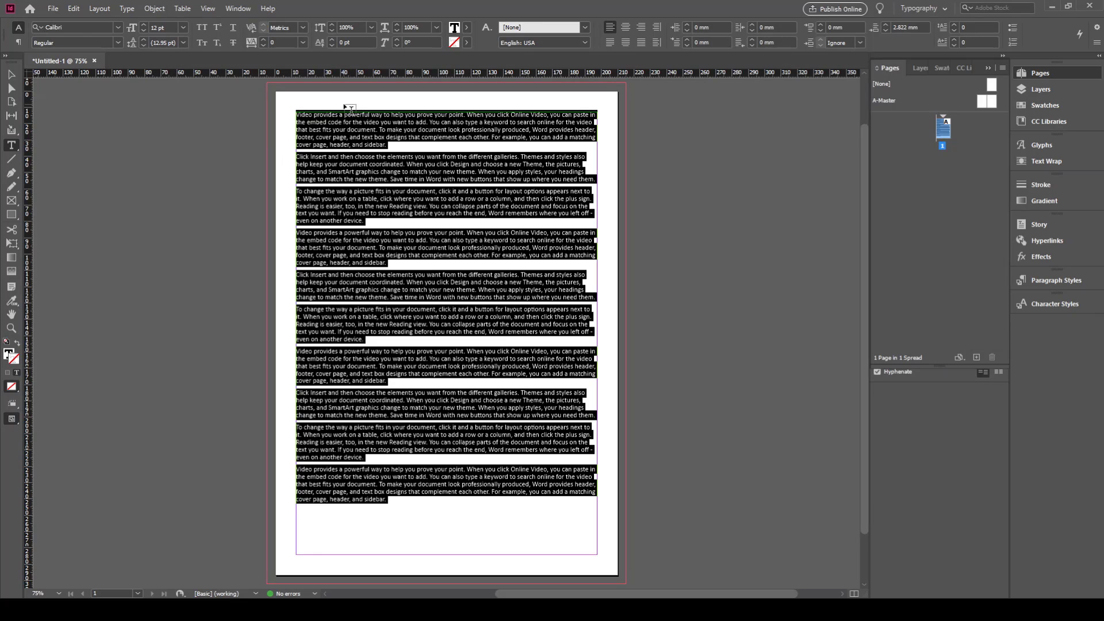
{"action": "left_click", "coordinate": [18, 43]}
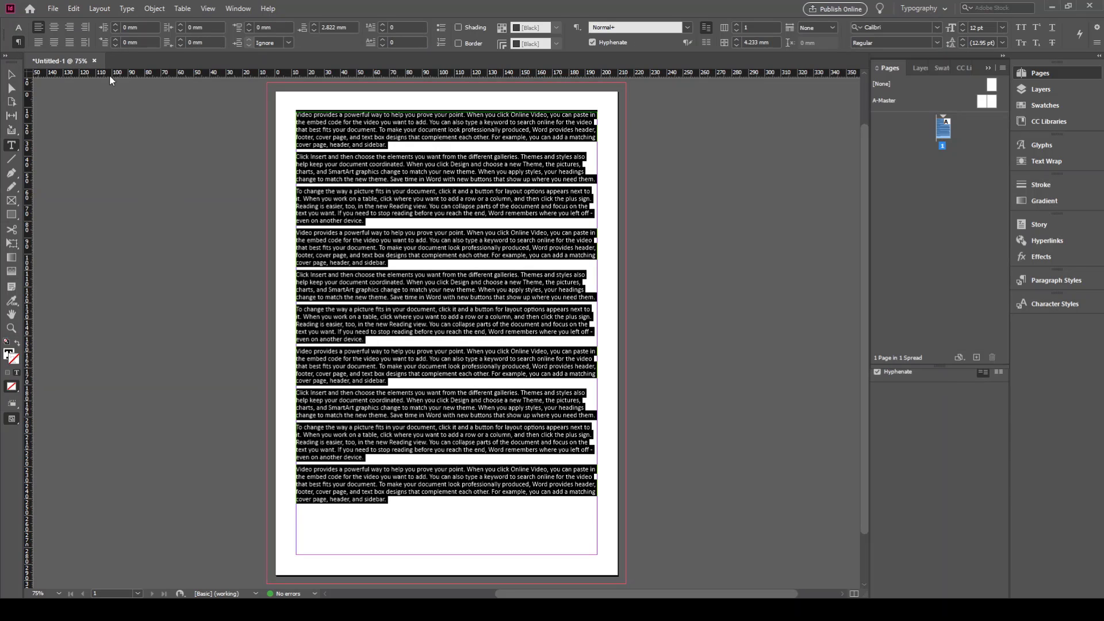
{"action": "left_click", "coordinate": [737, 26]}
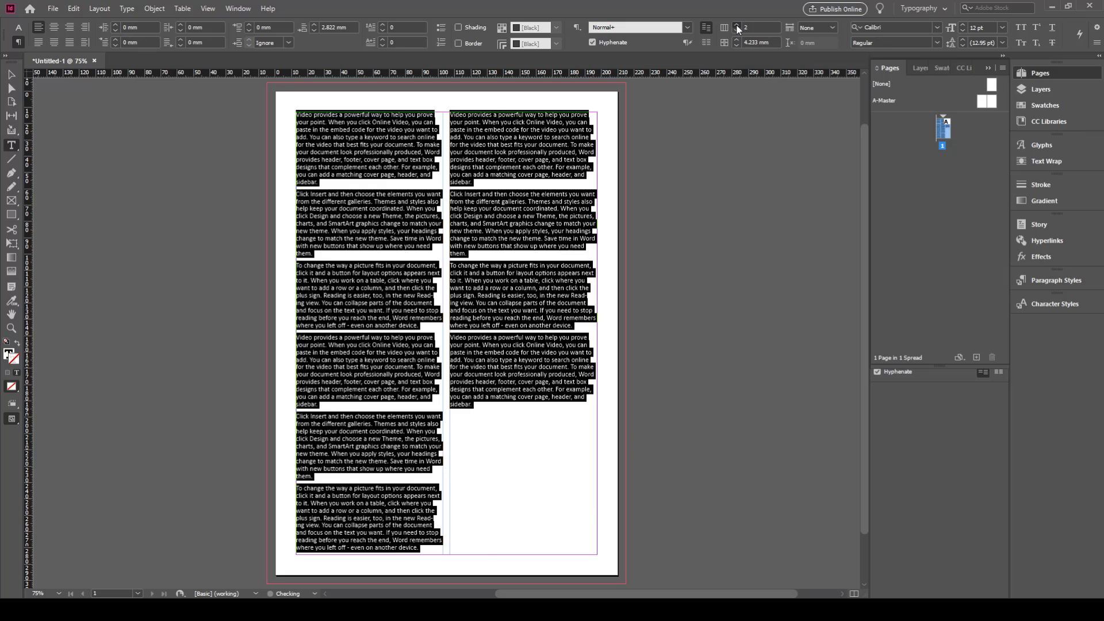
{"action": "left_click", "coordinate": [737, 25]}
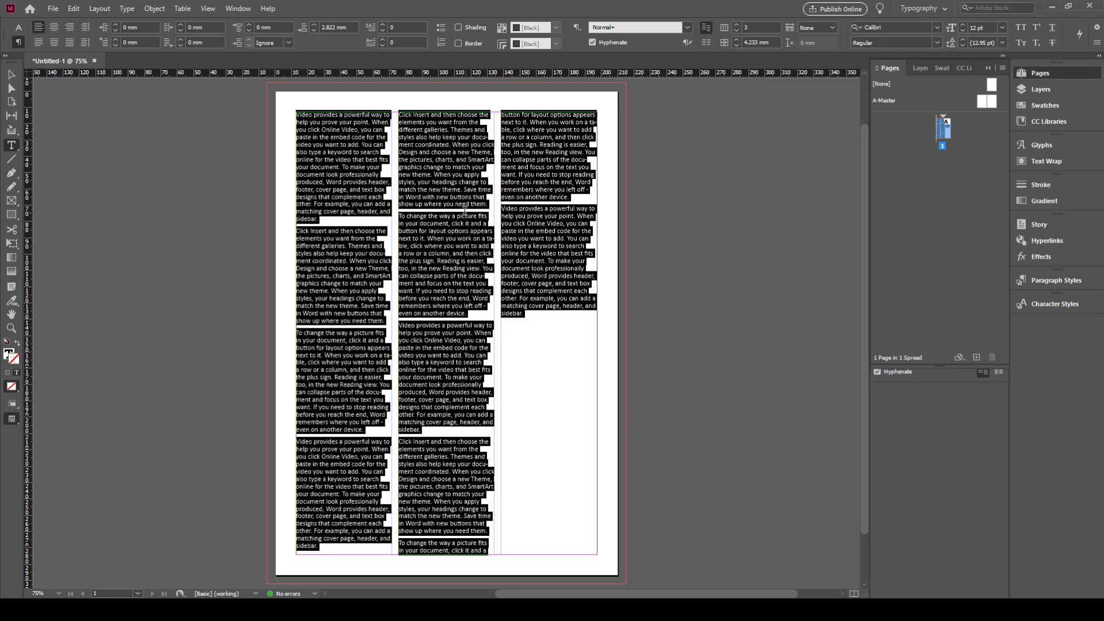
Move the whole three-column text frame partly off the page and return it to the page margins.
{"action": "left_click", "coordinate": [11, 74]}
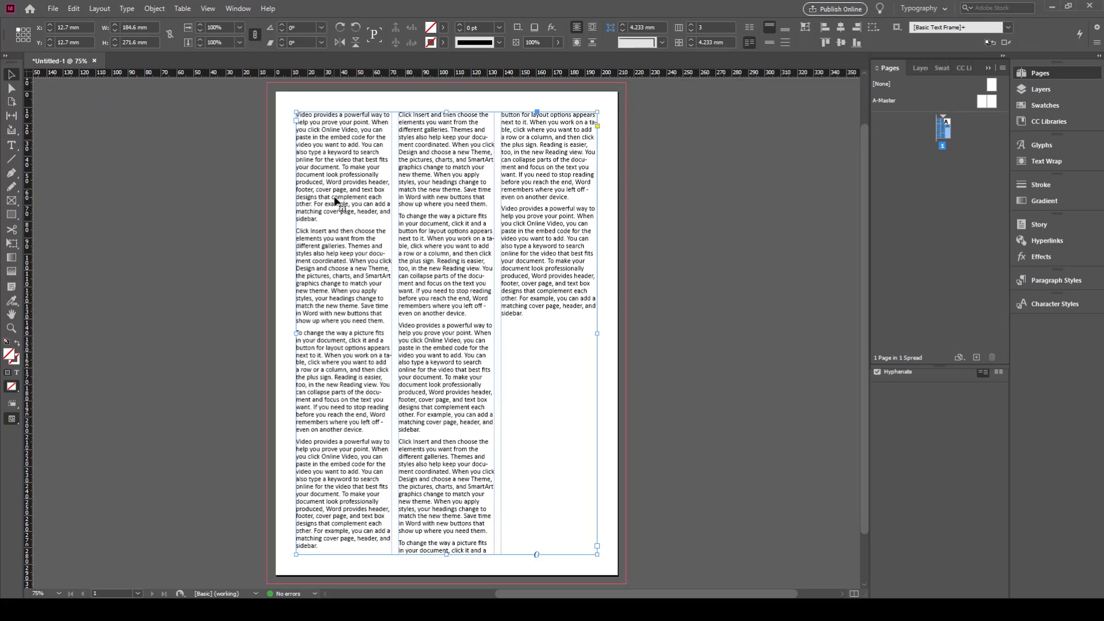
{"action": "left_click_drag", "start_coordinate": [335, 201], "coordinate": [576, 272]}
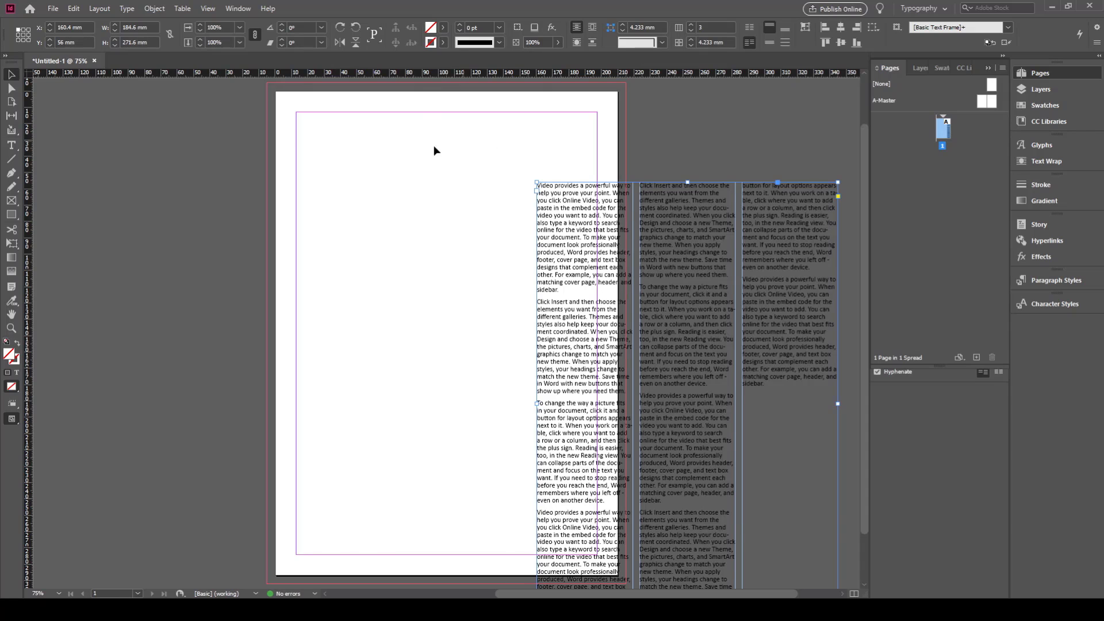
{"action": "left_click_drag", "start_coordinate": [712, 282], "coordinate": [475, 213]}
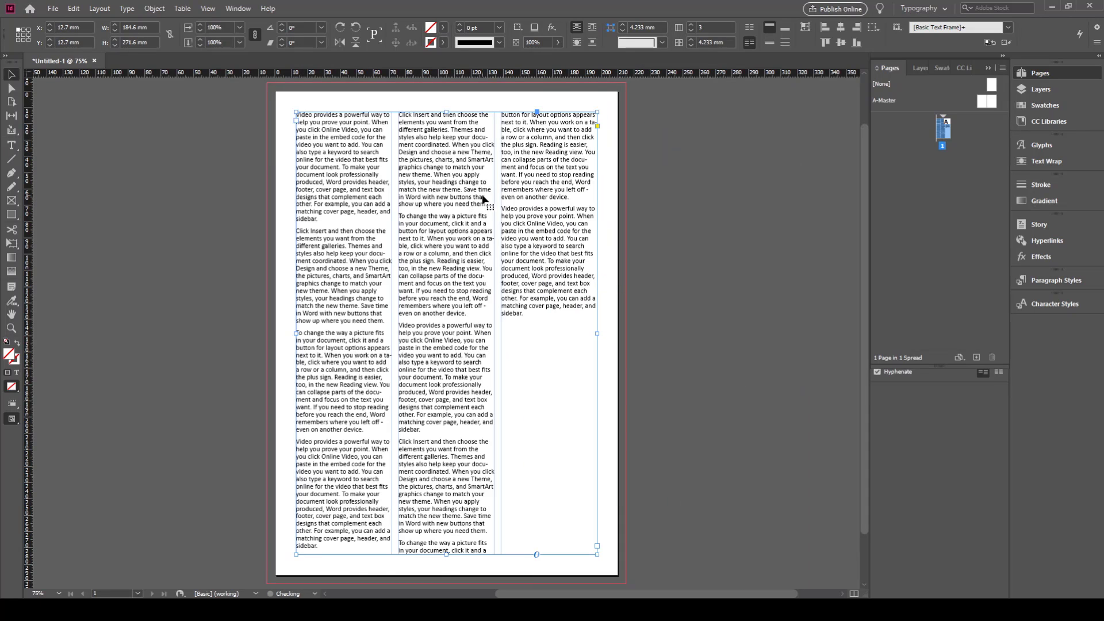
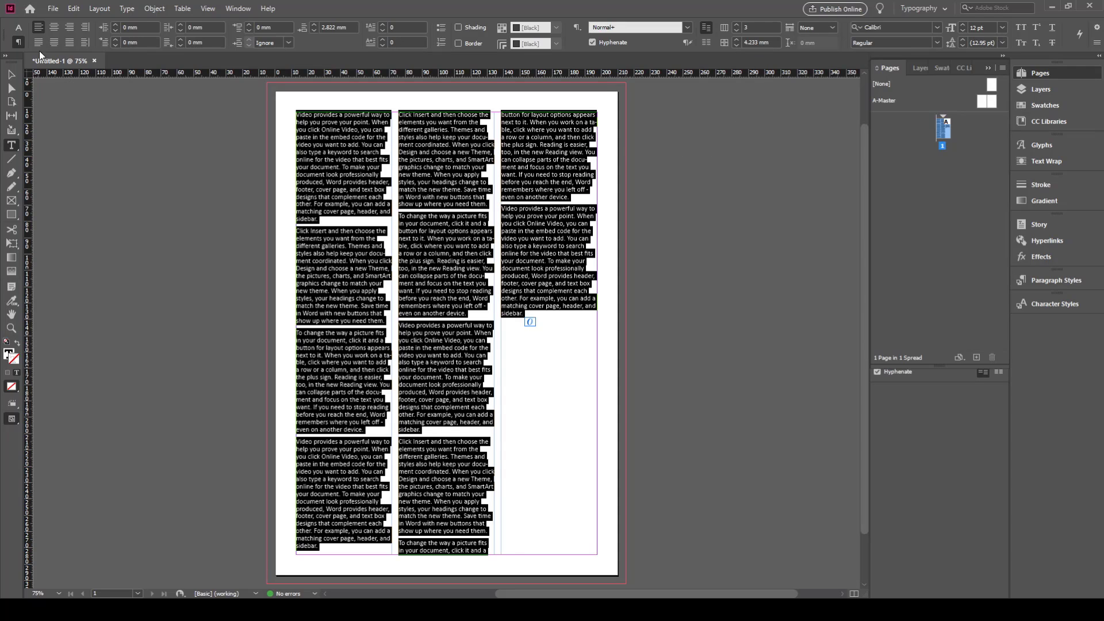
{"action": "left_click", "coordinate": [153, 10]}
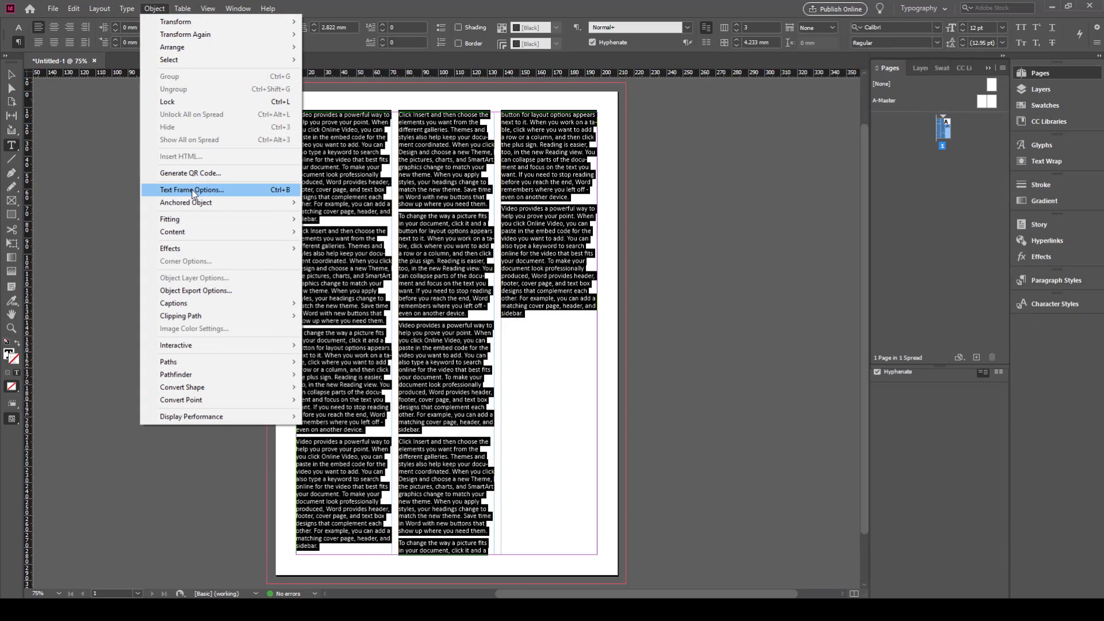
{"action": "left_click", "coordinate": [264, 191]}
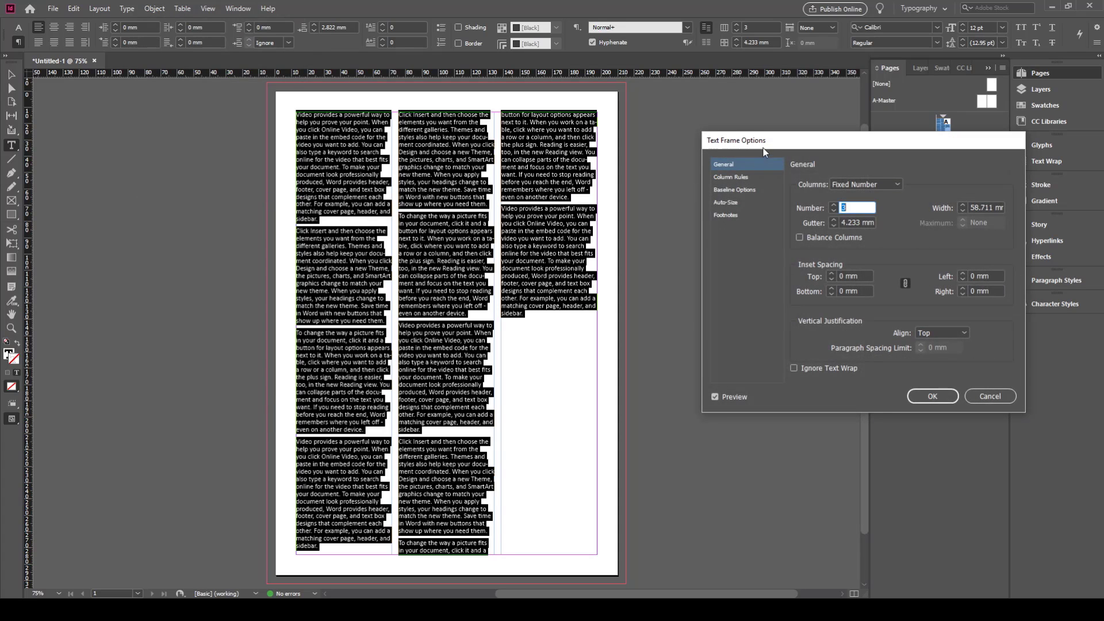
{"action": "left_click_drag", "start_coordinate": [766, 140], "coordinate": [726, 128]}
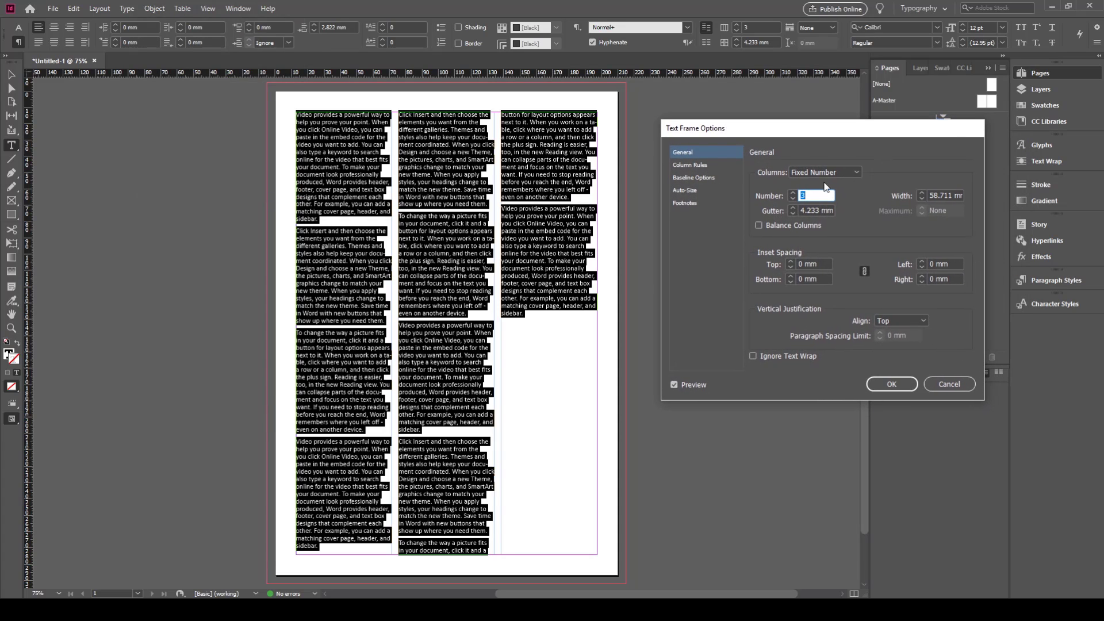
{"action": "left_click", "coordinate": [794, 199]}
{"action": "left_click", "coordinate": [794, 198]}
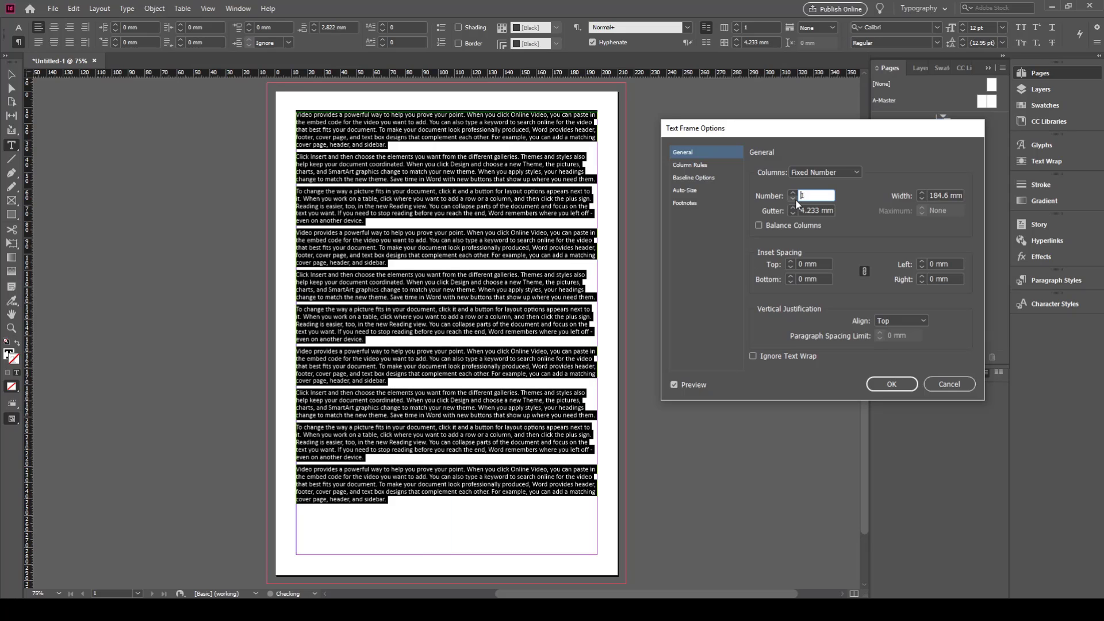
{"action": "left_click", "coordinate": [797, 194]}
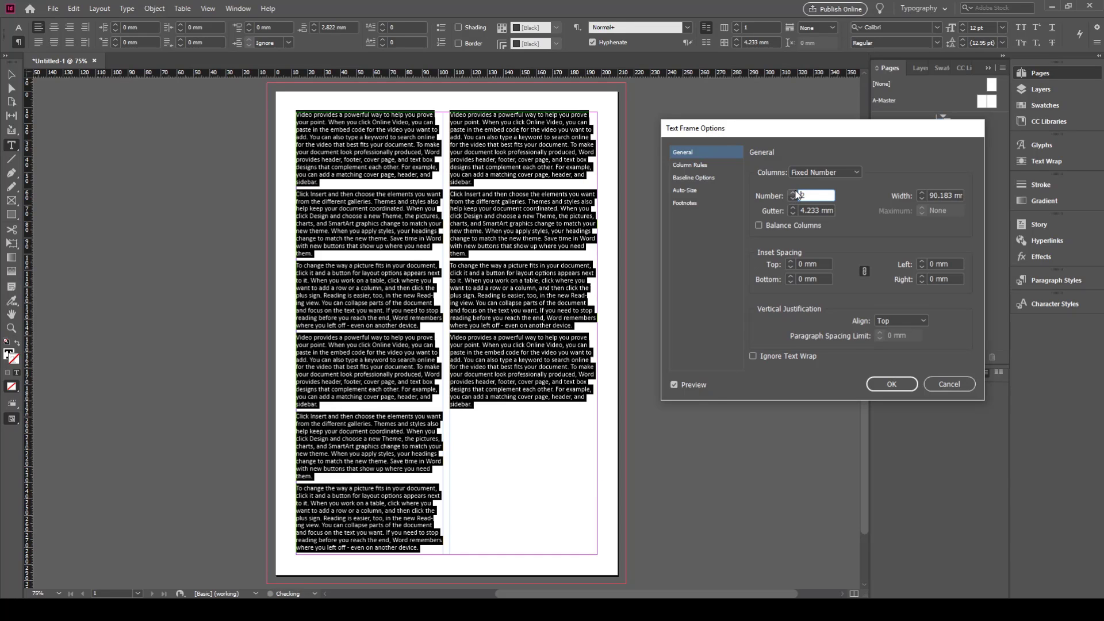
{"action": "left_click", "coordinate": [797, 193]}
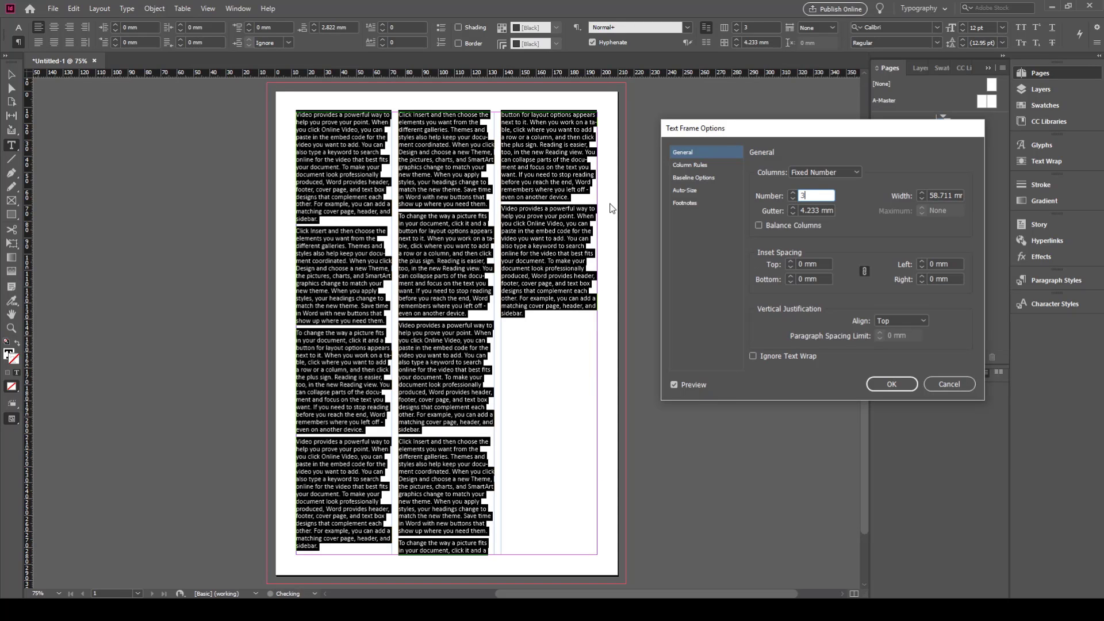
{"action": "left_click", "coordinate": [948, 384]}
Set the column width of the three-column frame to 59 mm in the Text Frame Options.
{"action": "left_click", "coordinate": [480, 318]}
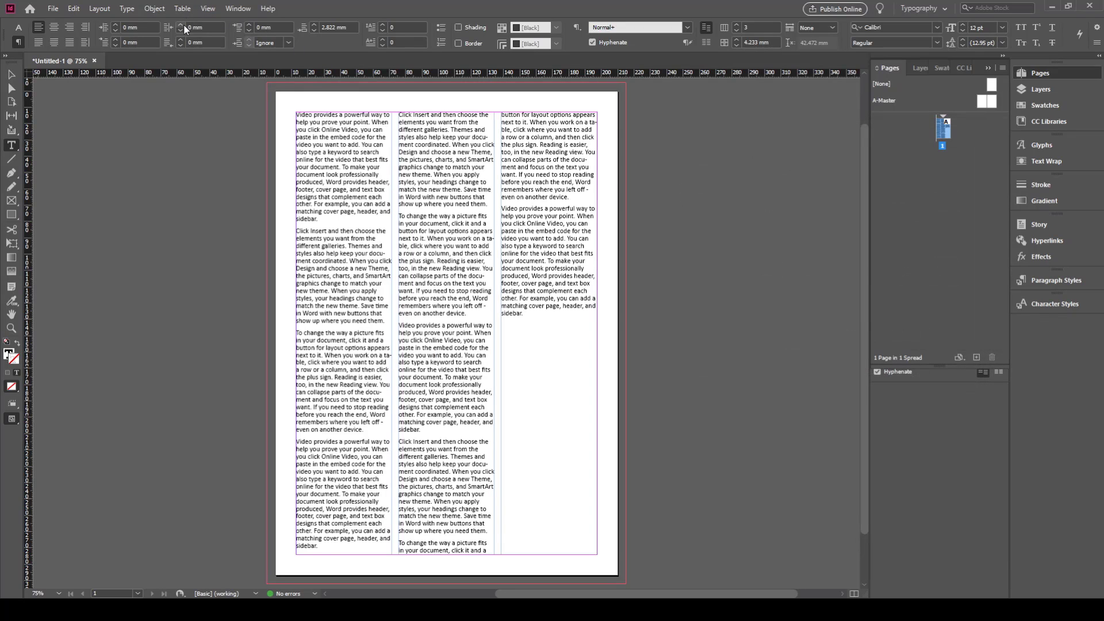
{"action": "key", "text": "ctrl+b"}
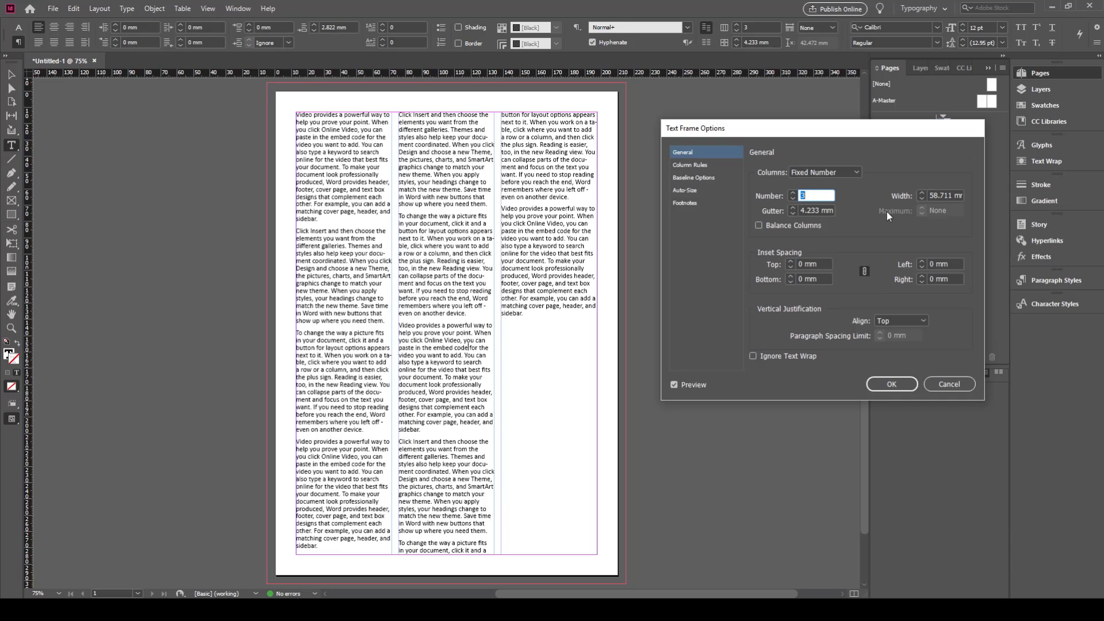
{"action": "left_click", "coordinate": [921, 192]}
{"action": "left_click", "coordinate": [920, 192]}
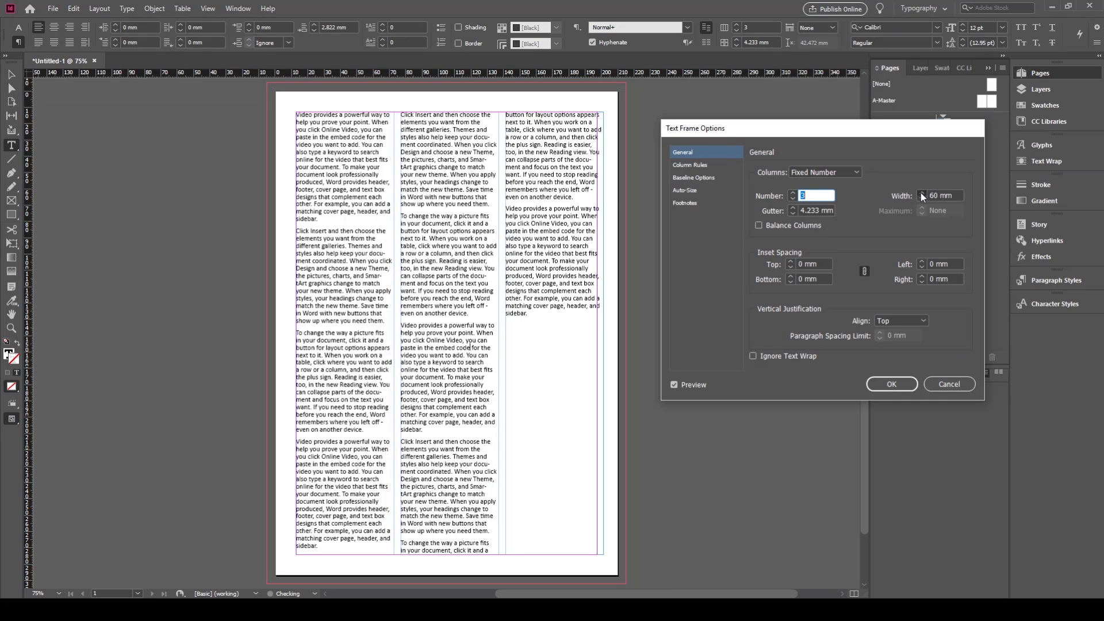
{"action": "left_click", "coordinate": [920, 193]}
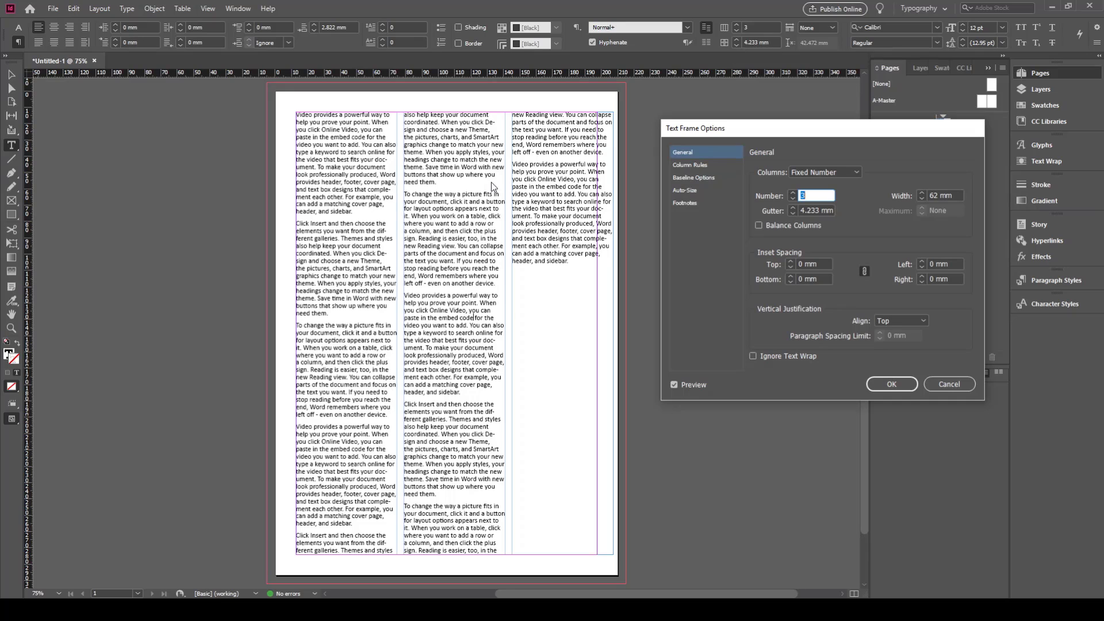
{"action": "left_click", "coordinate": [921, 199]}
{"action": "left_click", "coordinate": [921, 198]}
{"action": "left_click", "coordinate": [921, 199]}
{"action": "left_click", "coordinate": [921, 198]}
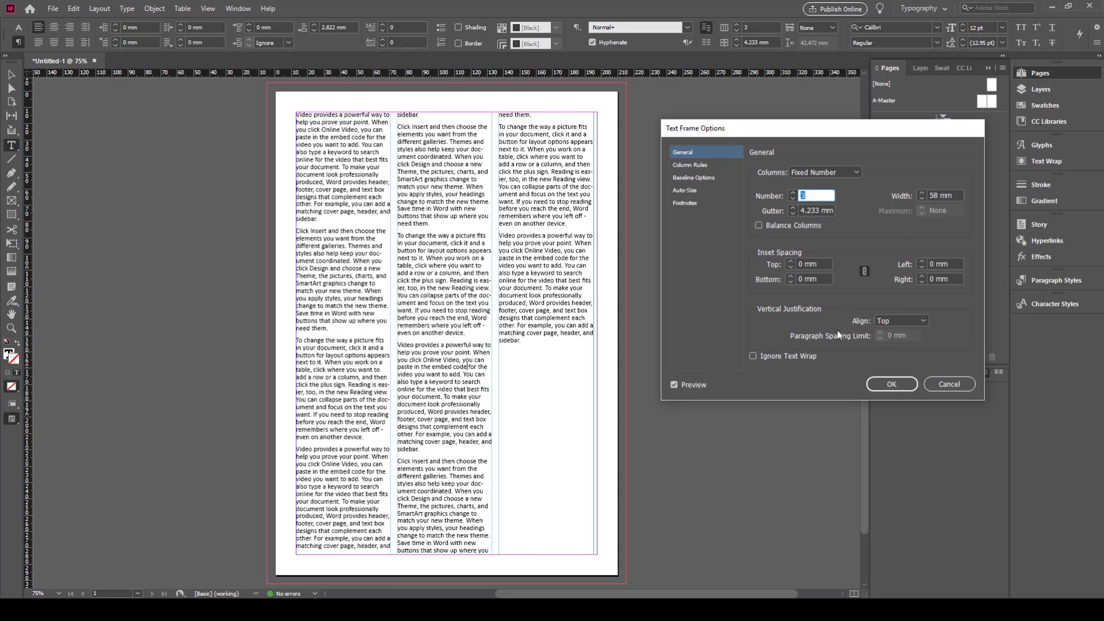
{"action": "left_click", "coordinate": [921, 193]}
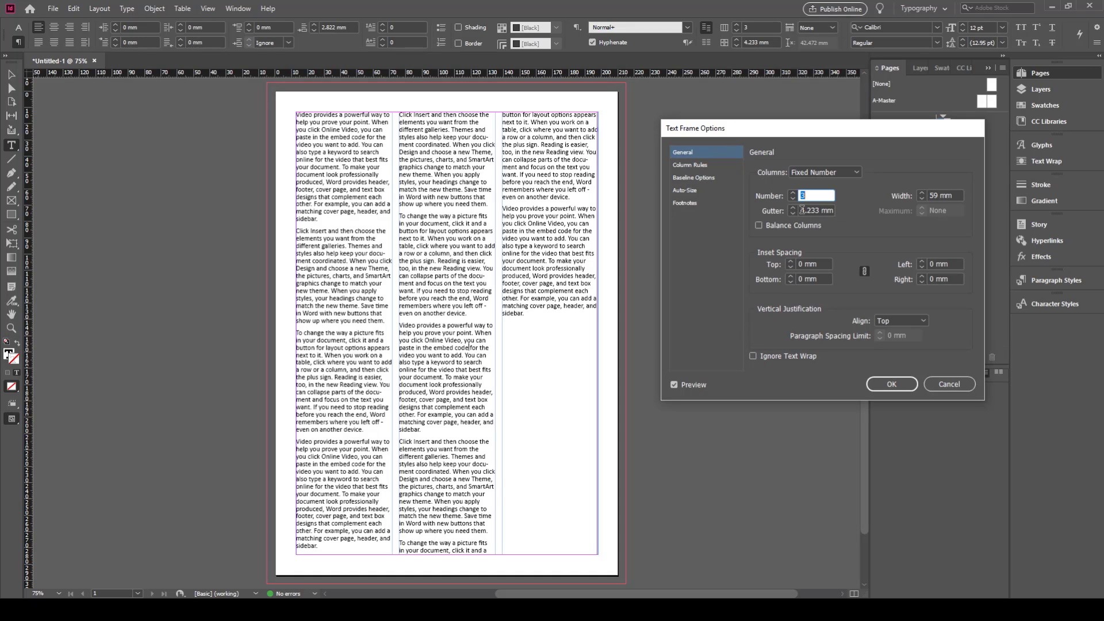
Balance the frame's columns and apply a 4 mm inset spacing on all four sides.
{"action": "left_click", "coordinate": [756, 226]}
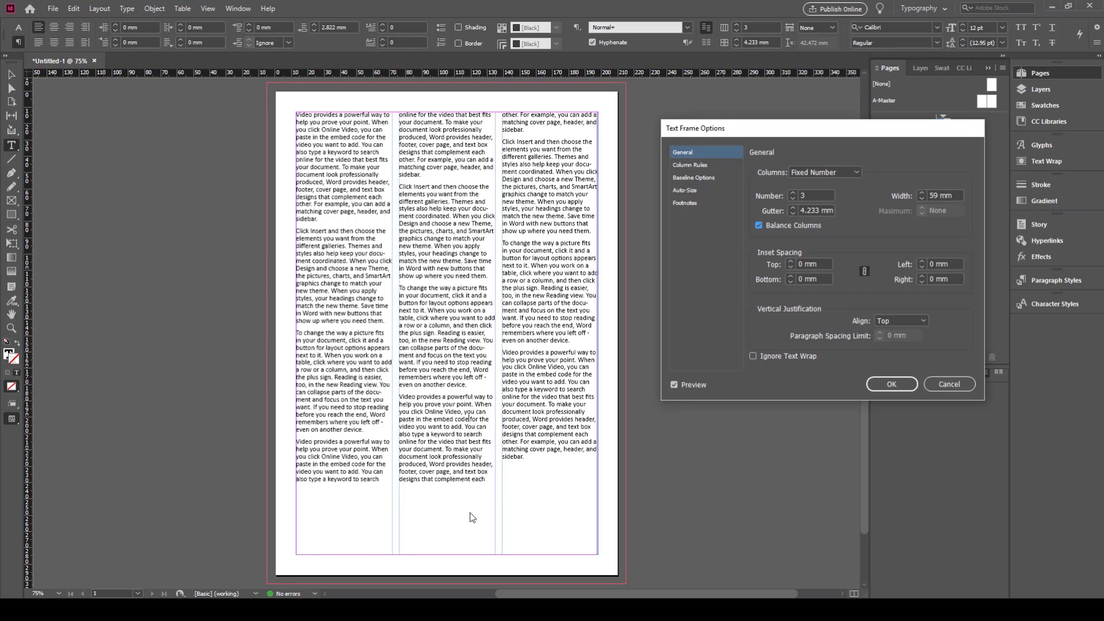
{"action": "left_click", "coordinate": [790, 261]}
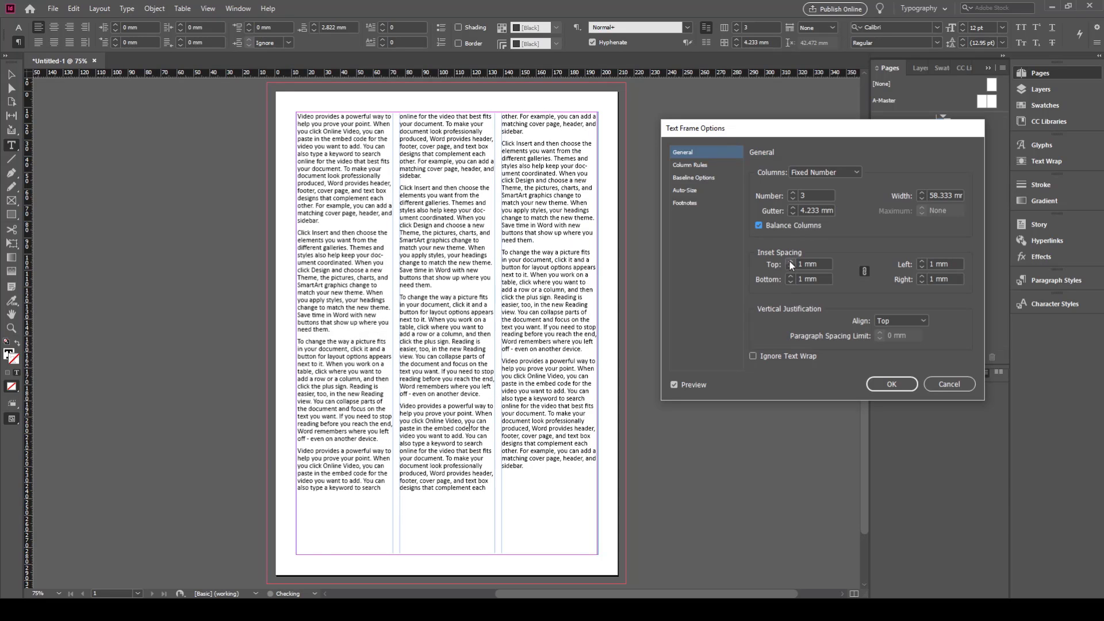
{"action": "left_click", "coordinate": [790, 261]}
{"action": "left_click", "coordinate": [789, 261]}
{"action": "left_click", "coordinate": [790, 261]}
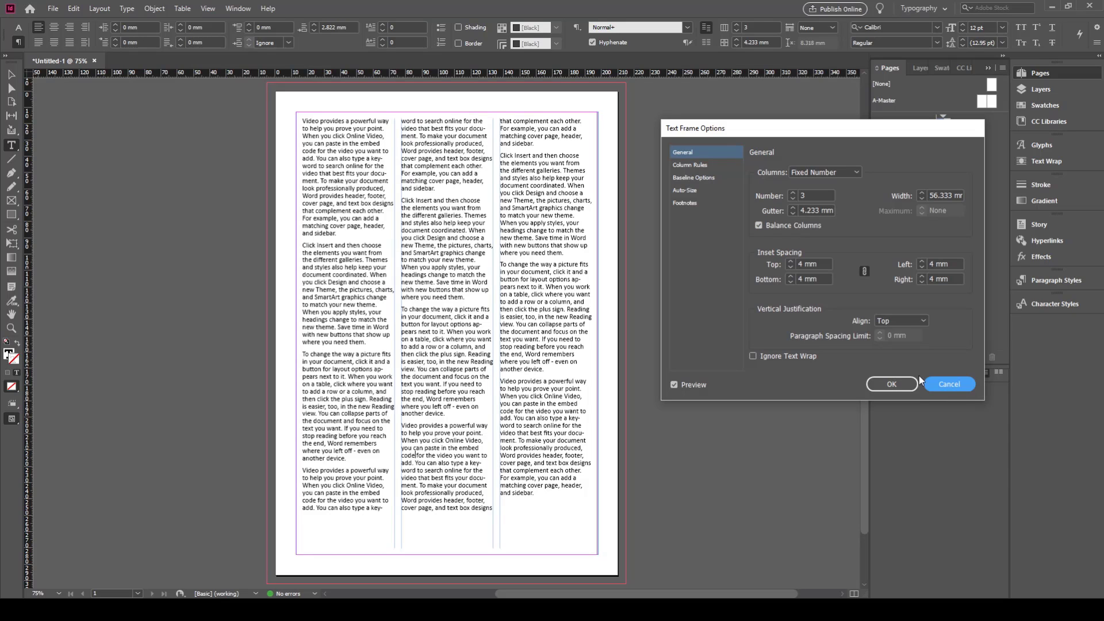
{"action": "left_click", "coordinate": [891, 384]}
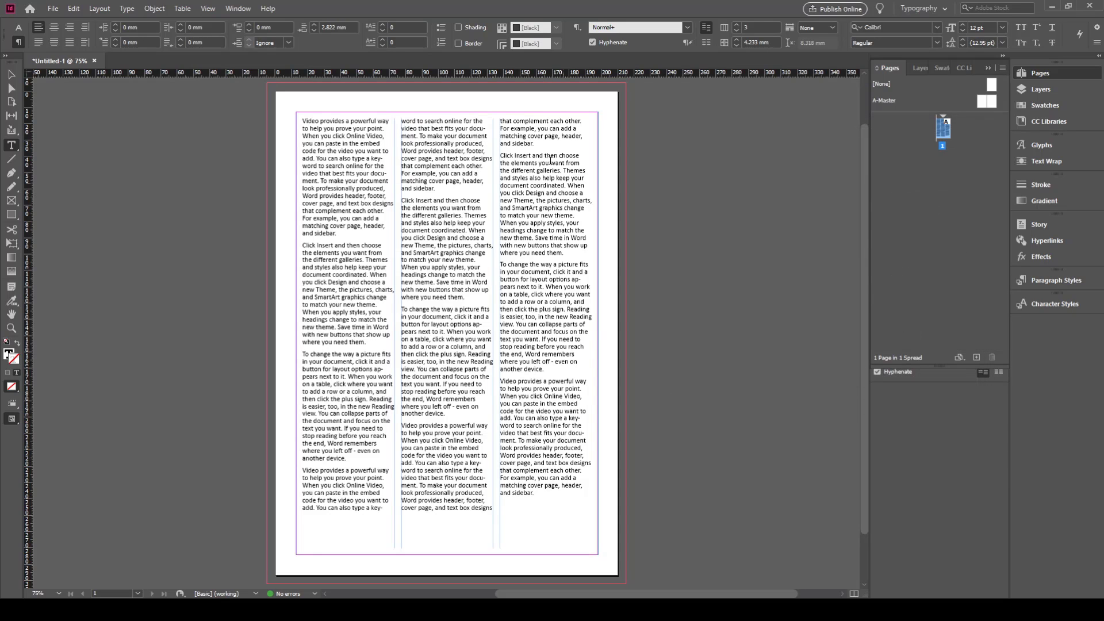
Resize the text frame to 184.6 mm wide so its right edge snaps to the page margin.
{"action": "key", "text": "ctrl+equal"}
{"action": "key", "text": "ctrl+equal"}
{"action": "key", "text": "ctrl+equal"}
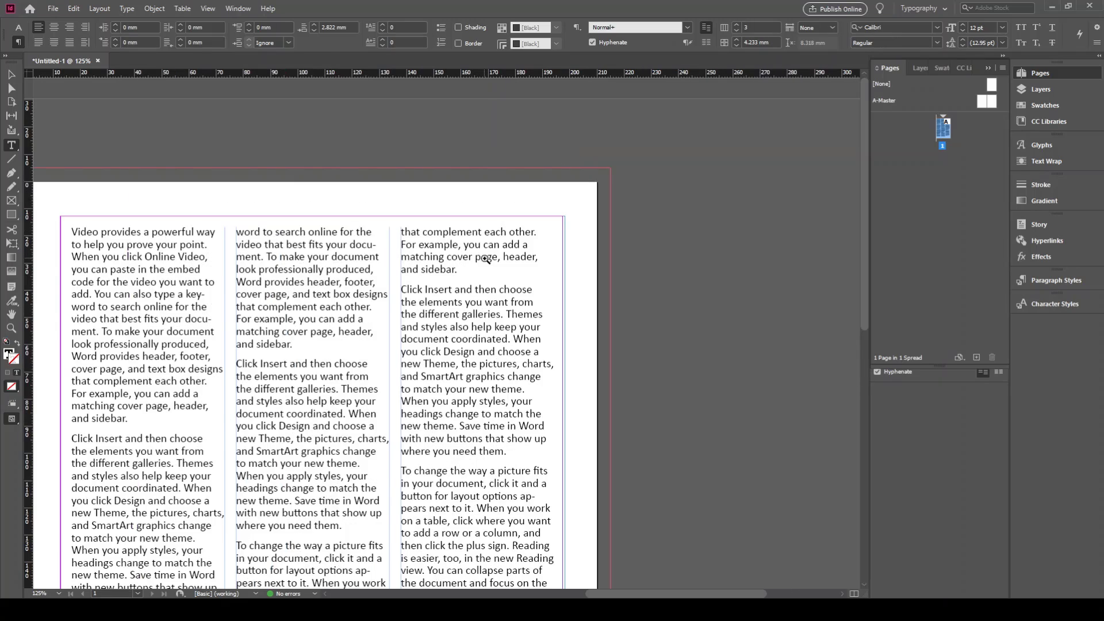
{"action": "left_click", "coordinate": [10, 75]}
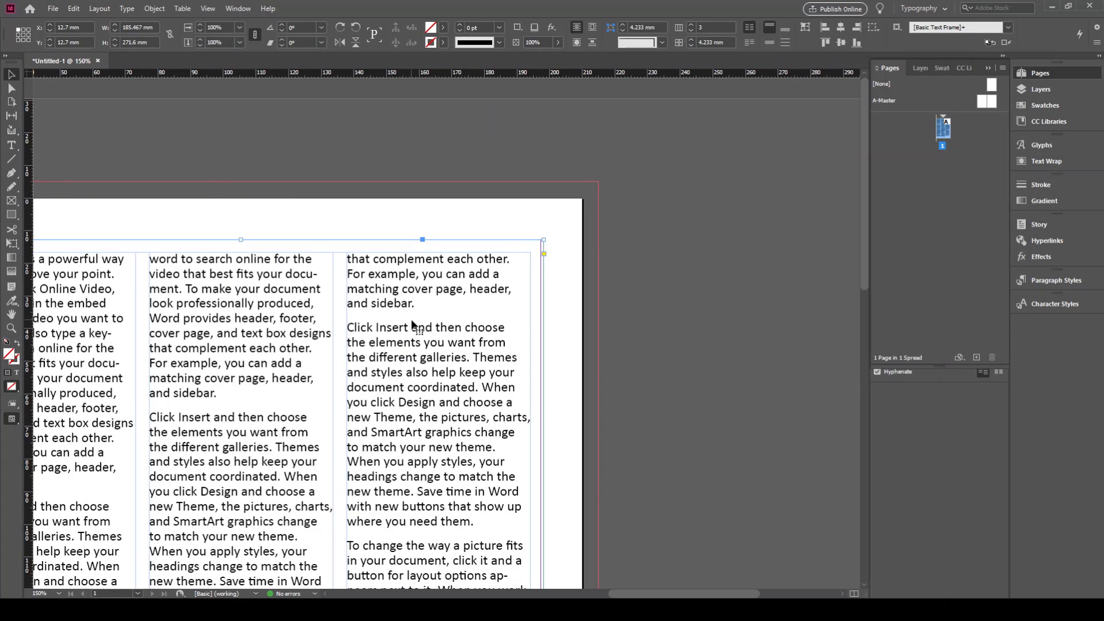
{"action": "scroll", "coordinate": [523, 424], "scroll_direction": "down", "scroll_amount": 6}
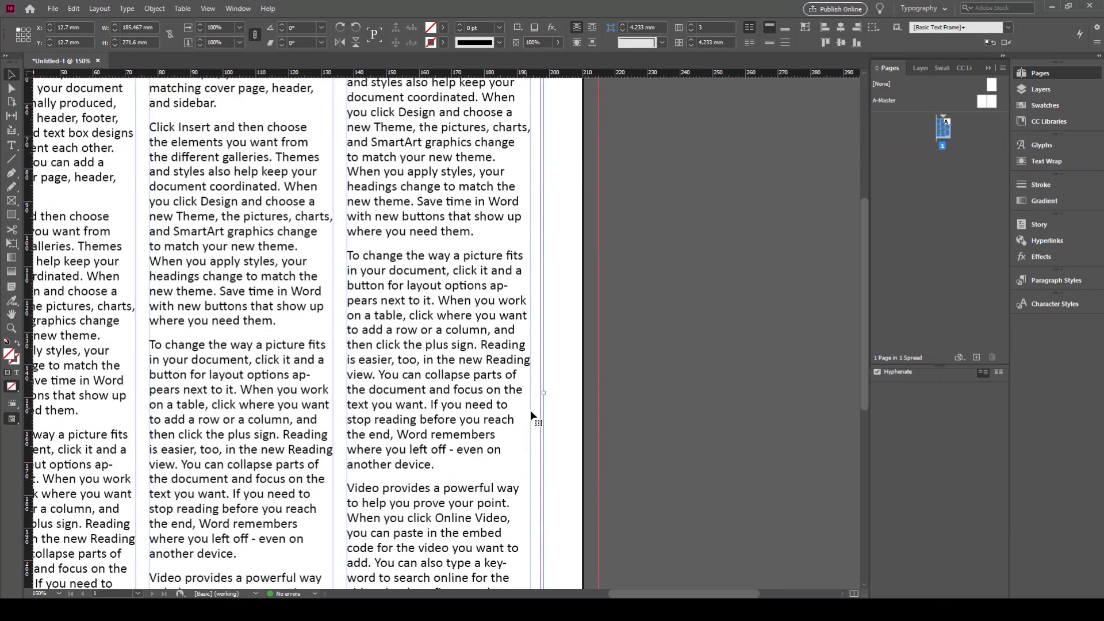
{"action": "left_click_drag", "start_coordinate": [546, 394], "coordinate": [542, 392]}
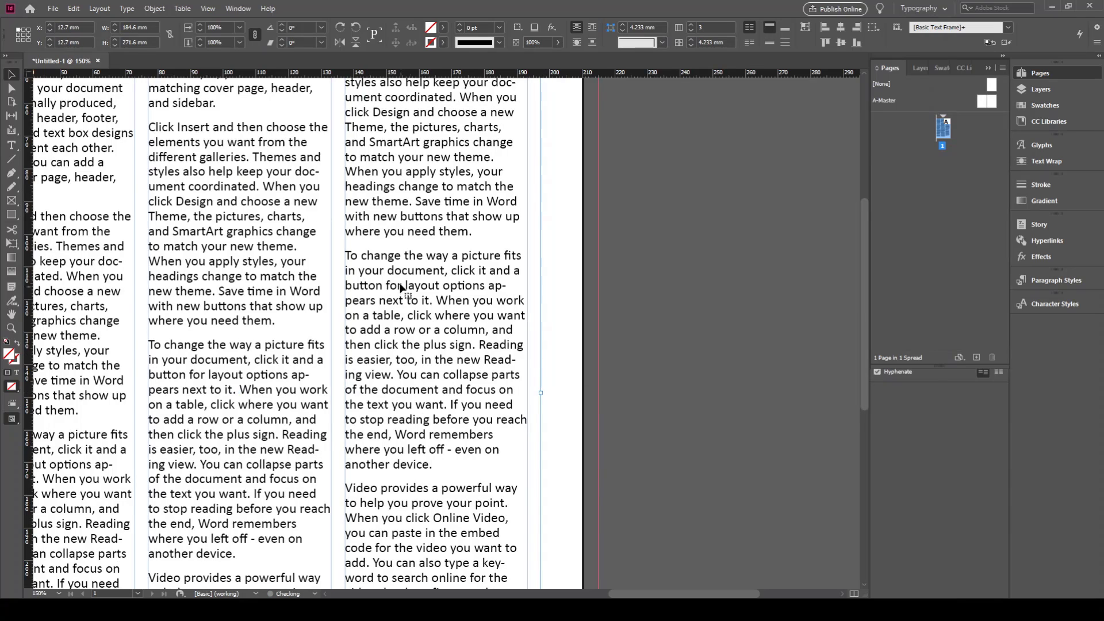
{"action": "scroll", "coordinate": [367, 280], "scroll_direction": "up", "scroll_amount": 4}
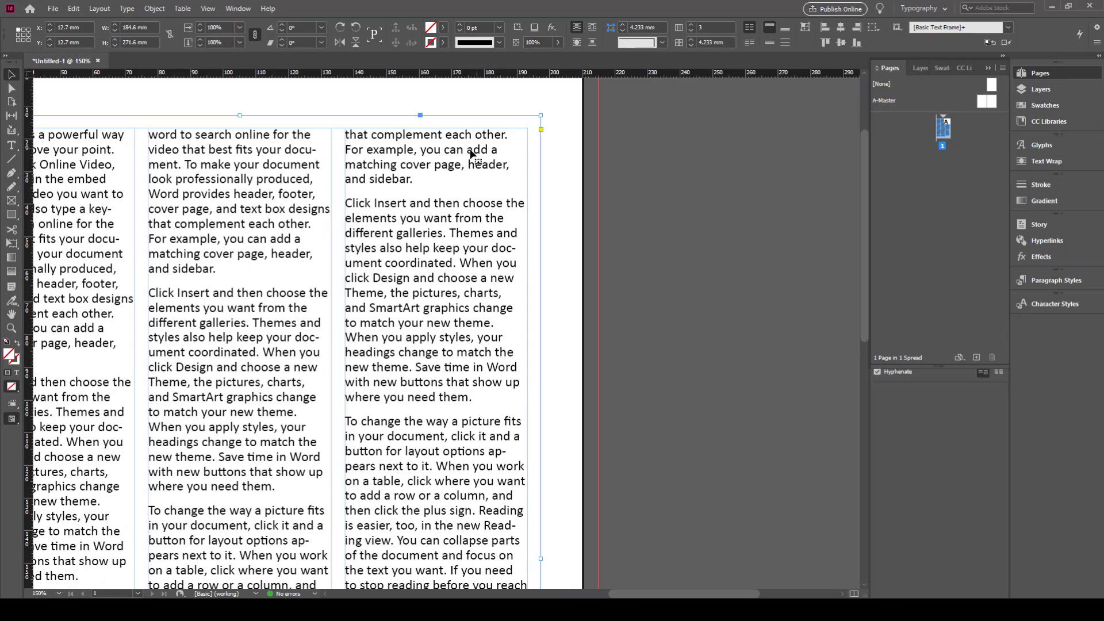
{"action": "left_click", "coordinate": [668, 189]}
{"action": "key", "text": "ctrl+b"}
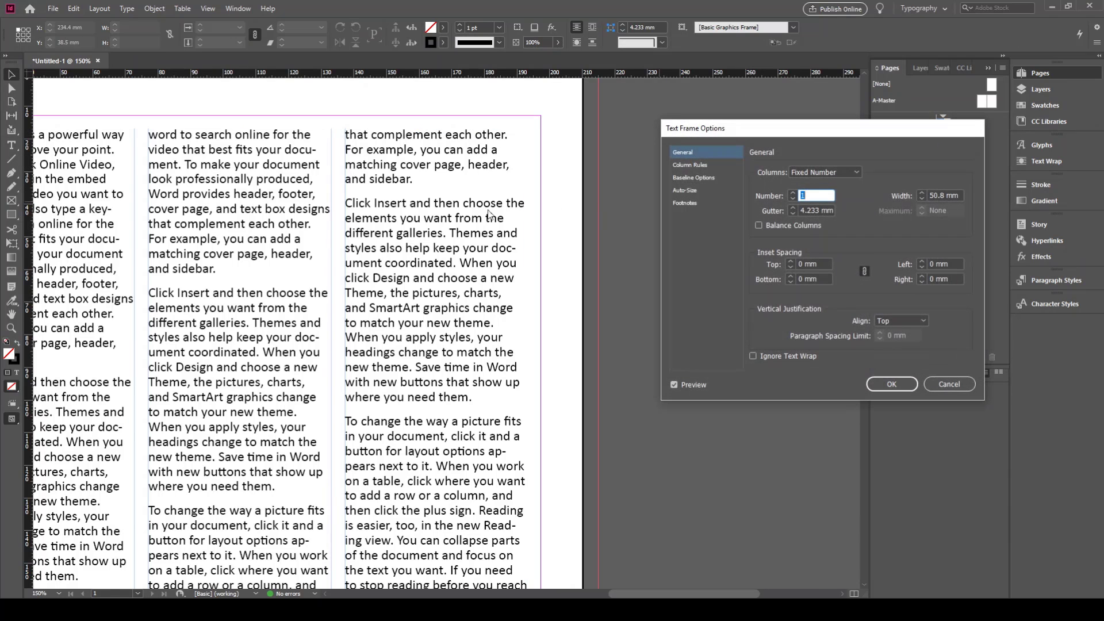
{"action": "left_click", "coordinate": [949, 383]}
{"action": "left_click", "coordinate": [493, 327]}
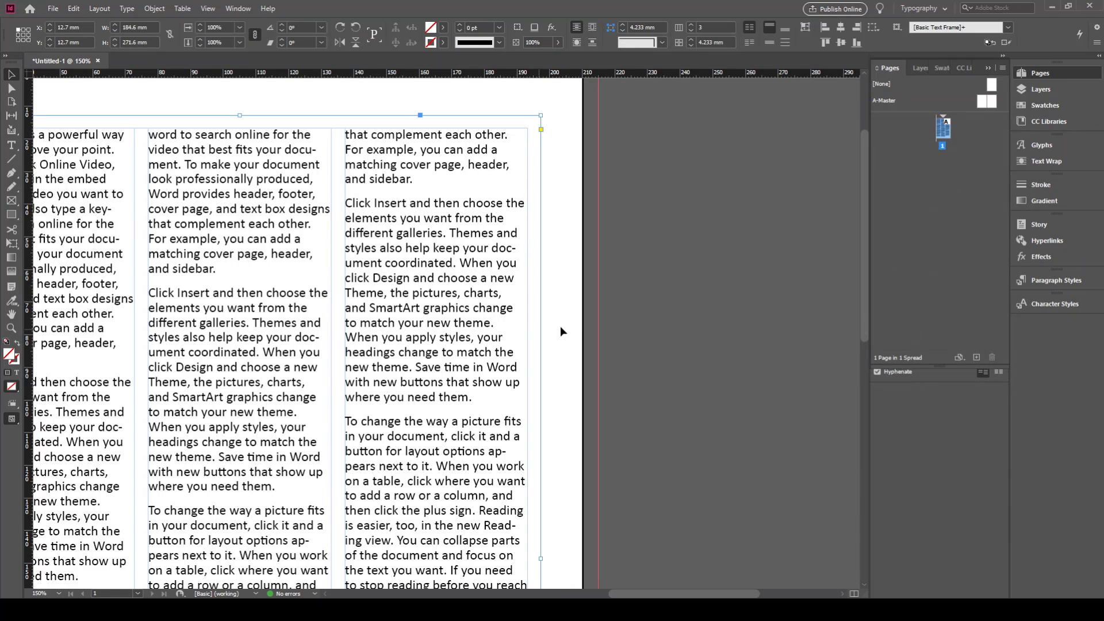
Raise the three-column frame's inset spacing to 8 mm on all four sides in the Text Frame Options.
{"action": "key", "text": "ctrl+b"}
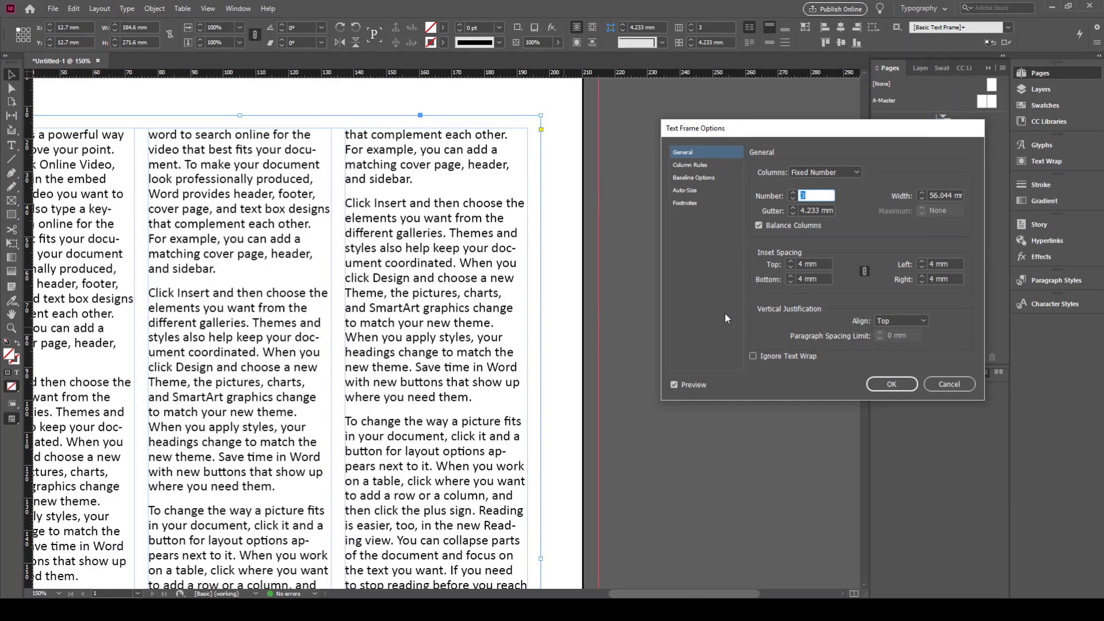
{"action": "left_click", "coordinate": [790, 262]}
{"action": "left_click", "coordinate": [790, 261]}
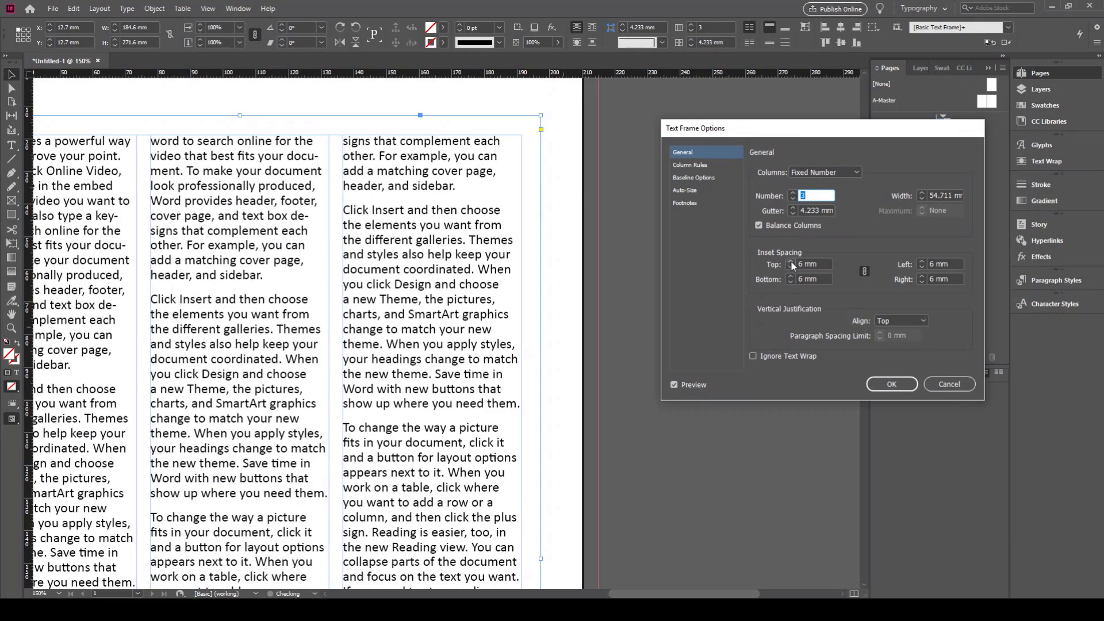
{"action": "left_click", "coordinate": [791, 261]}
{"action": "left_click", "coordinate": [790, 262]}
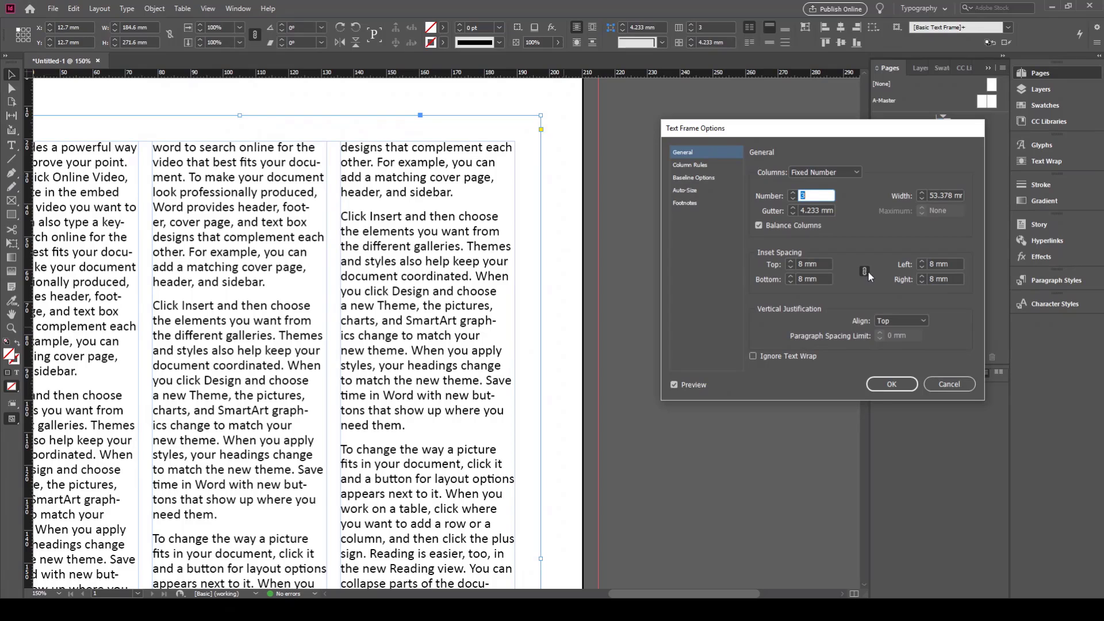
Reduce the frame's inset spacing to 0 mm on all four sides.
{"action": "left_click", "coordinate": [786, 267]}
{"action": "left_click", "coordinate": [787, 267]}
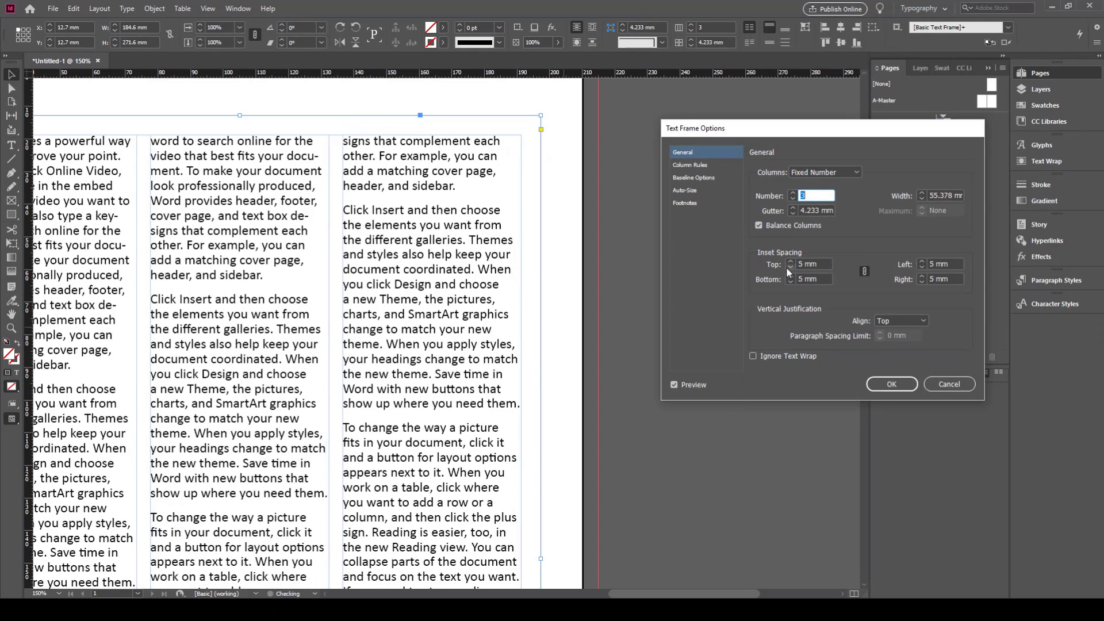
{"action": "left_click", "coordinate": [786, 266]}
{"action": "left_click", "coordinate": [787, 266]}
{"action": "left_click", "coordinate": [786, 266]}
{"action": "left_click", "coordinate": [787, 267]}
{"action": "left_click", "coordinate": [785, 266]}
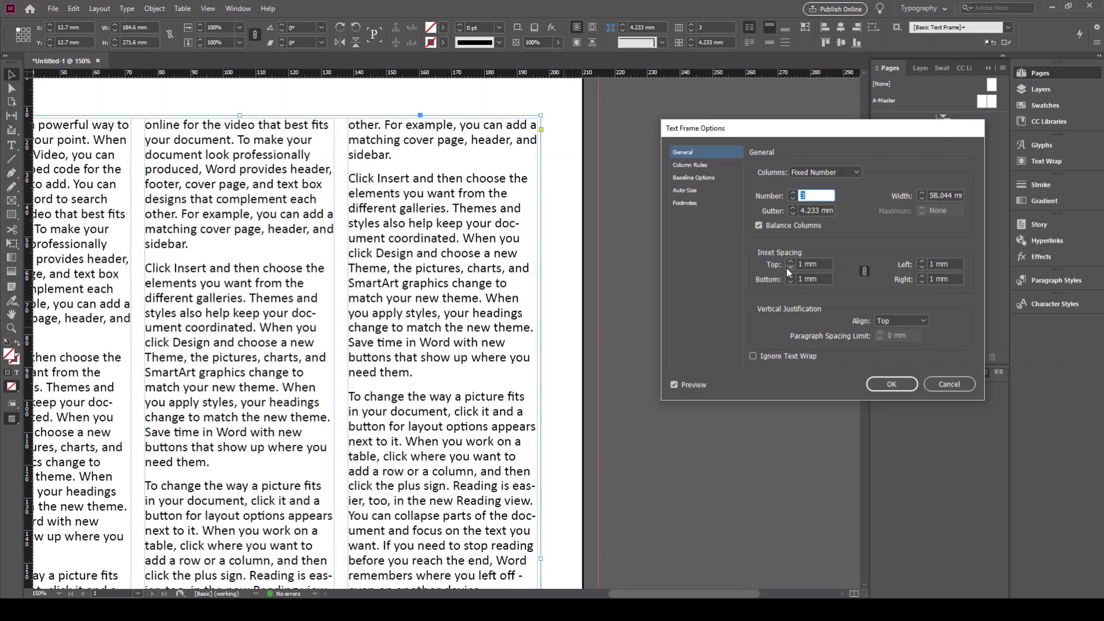
{"action": "left_click", "coordinate": [786, 267]}
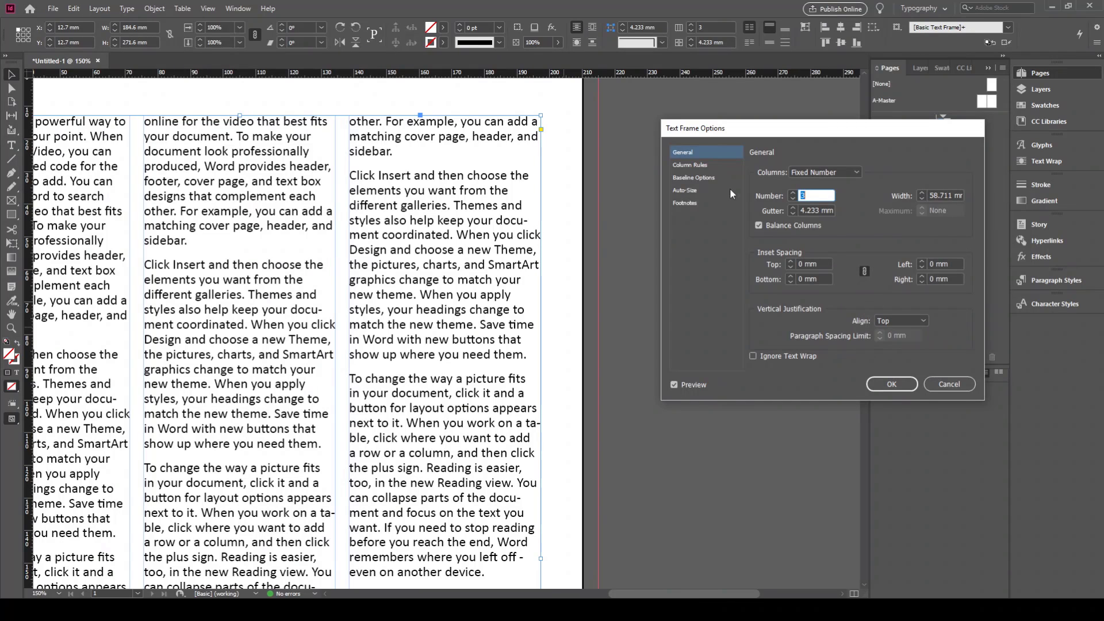
Insert column rules between the frame's columns with start and end rule lengths of 8 mm, and apply the options.
{"action": "left_click", "coordinate": [697, 166]}
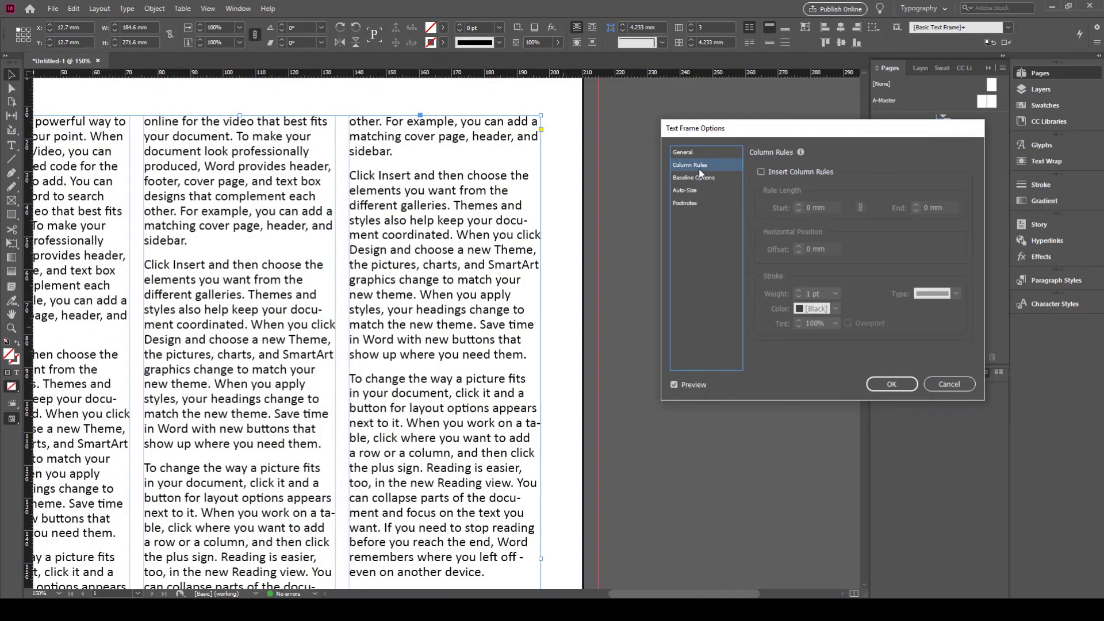
{"action": "left_click", "coordinate": [760, 173]}
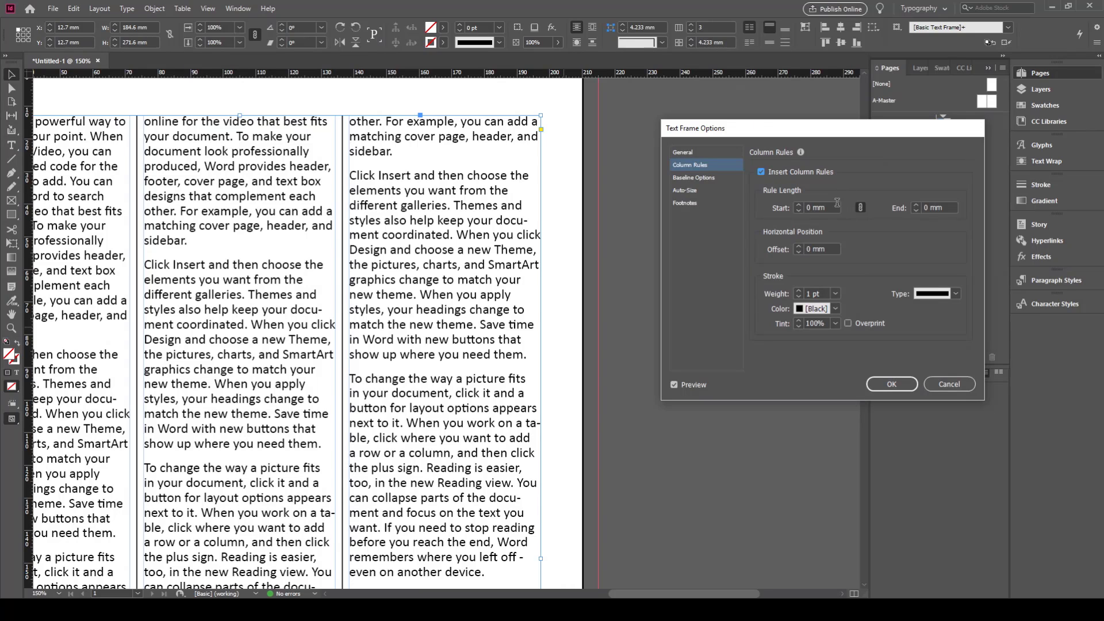
{"action": "left_click", "coordinate": [799, 204]}
{"action": "left_click", "coordinate": [891, 385]}
Inspect the lower ends of the column rules and fit the whole page in the window.
{"action": "scroll", "coordinate": [383, 482], "scroll_direction": "down", "scroll_amount": 9}
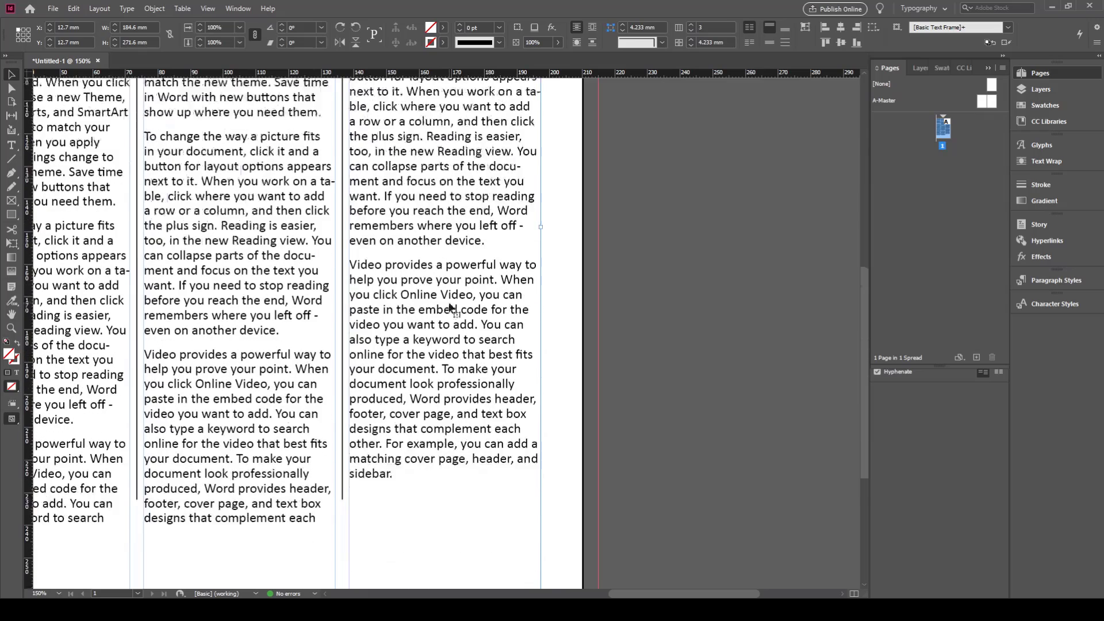
{"action": "scroll", "coordinate": [373, 471], "scroll_direction": "down", "scroll_amount": 6}
{"action": "scroll", "coordinate": [258, 321], "scroll_direction": "up", "scroll_amount": 2}
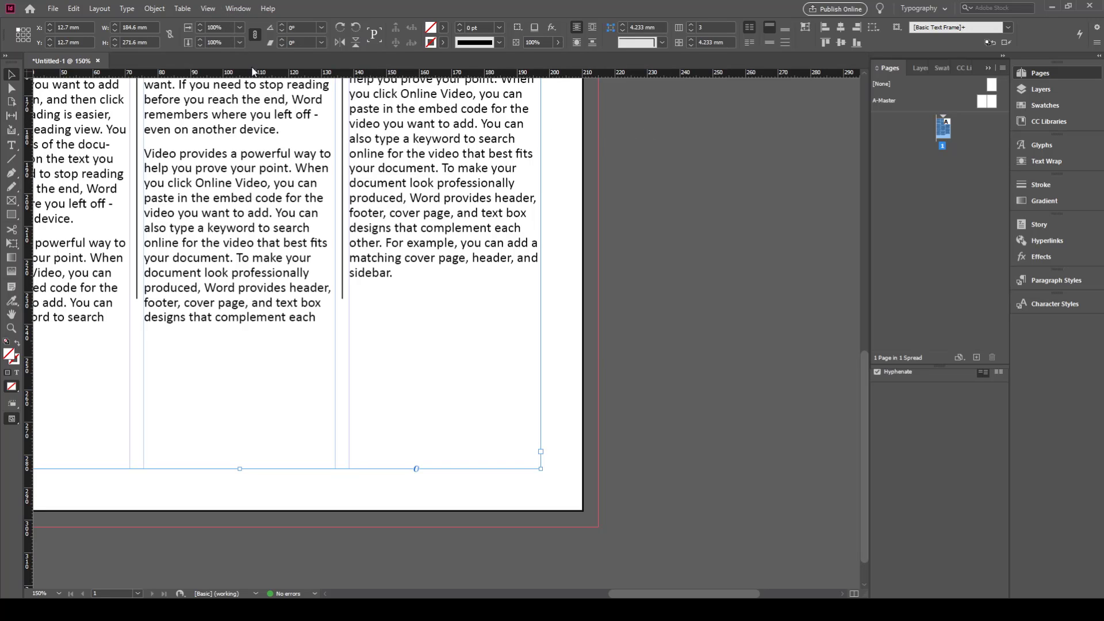
{"action": "key", "text": "ctrl+0"}
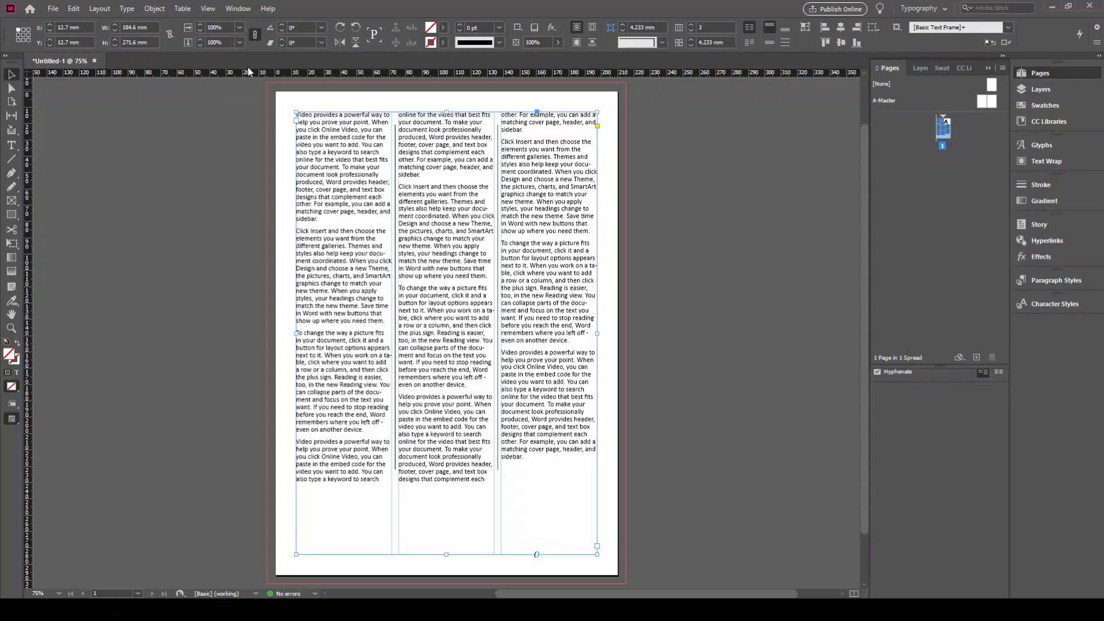
{"action": "left_click", "coordinate": [208, 9]}
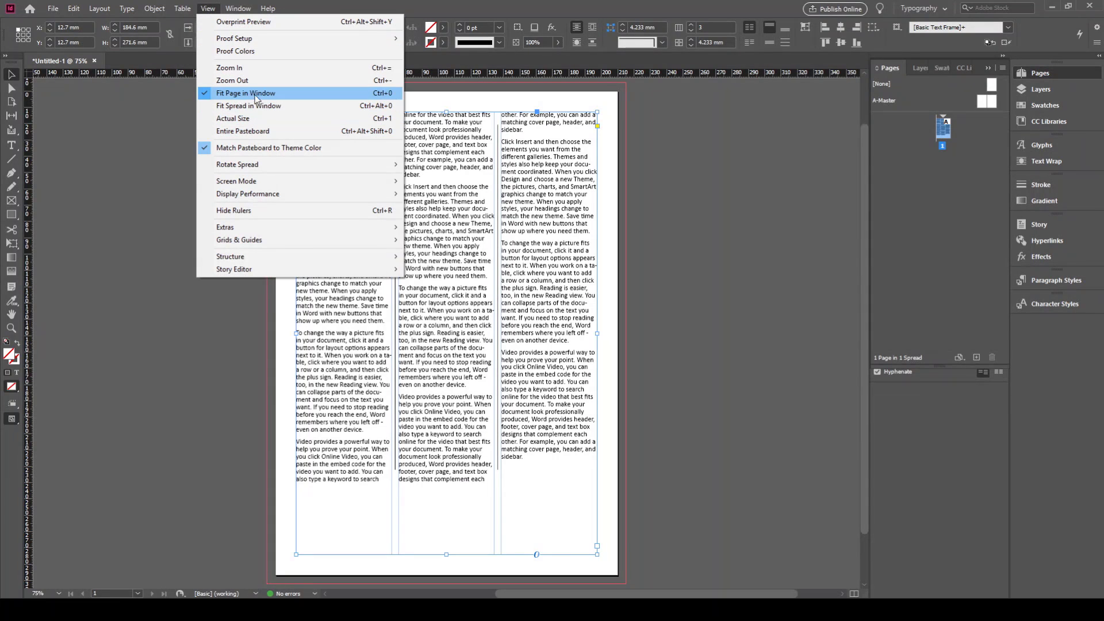
{"action": "left_click", "coordinate": [499, 179]}
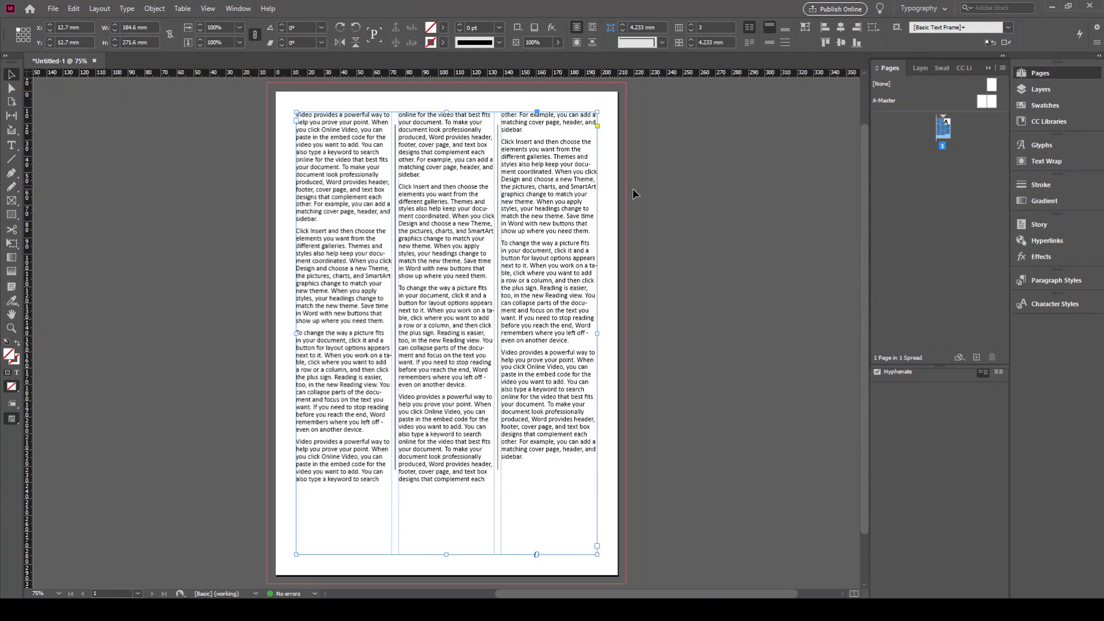
Turn off column balancing for the text frame to compare the text flow, and turn it back on.
{"action": "key", "text": "ctrl+b"}
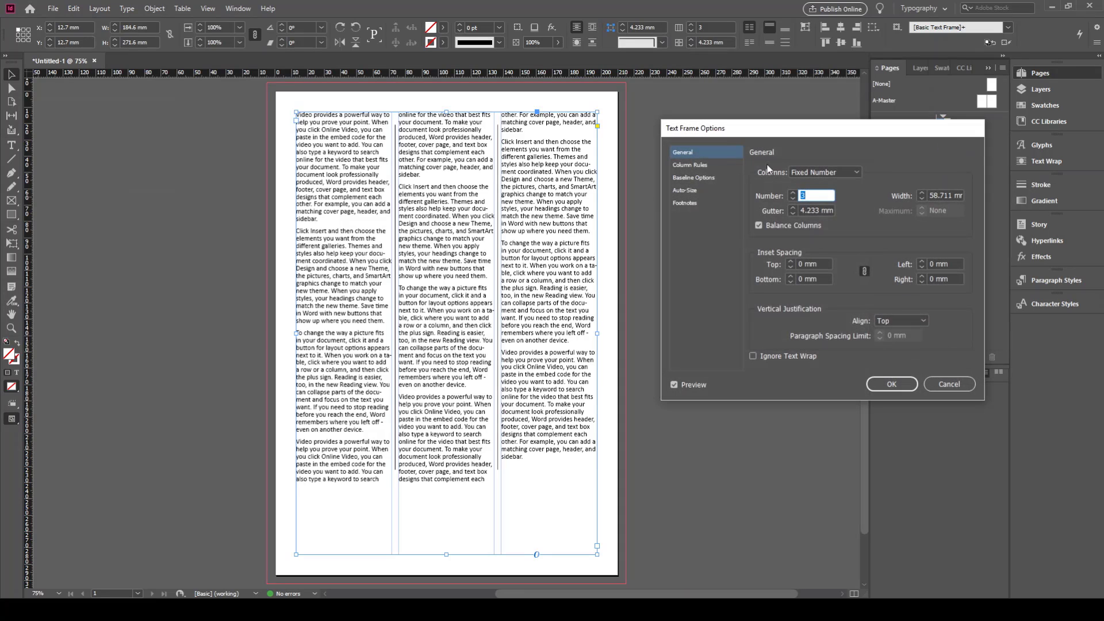
{"action": "left_click", "coordinate": [770, 224]}
{"action": "left_click", "coordinate": [771, 226]}
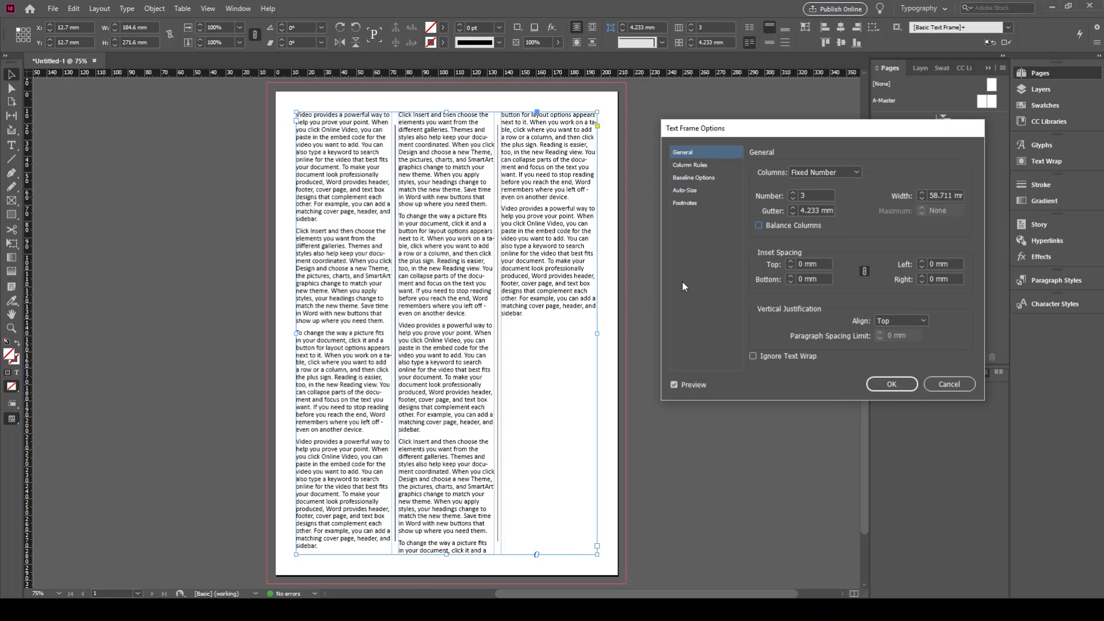
{"action": "left_click", "coordinate": [777, 226]}
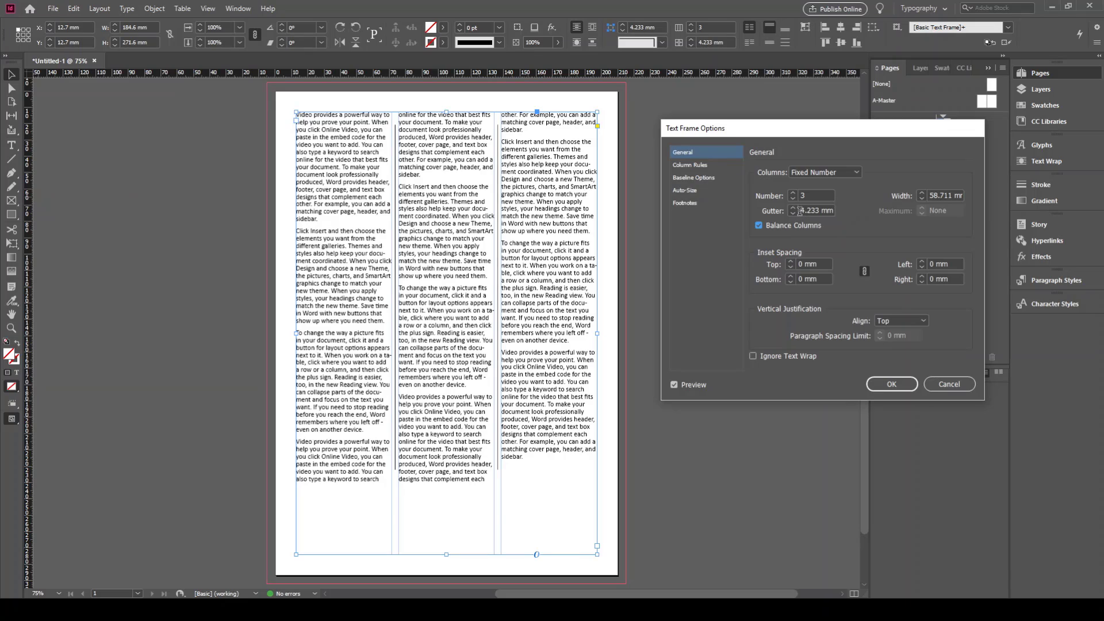
Offset the column rules horizontally by 1 mm and return the offset to 0 mm.
{"action": "left_click", "coordinate": [702, 167]}
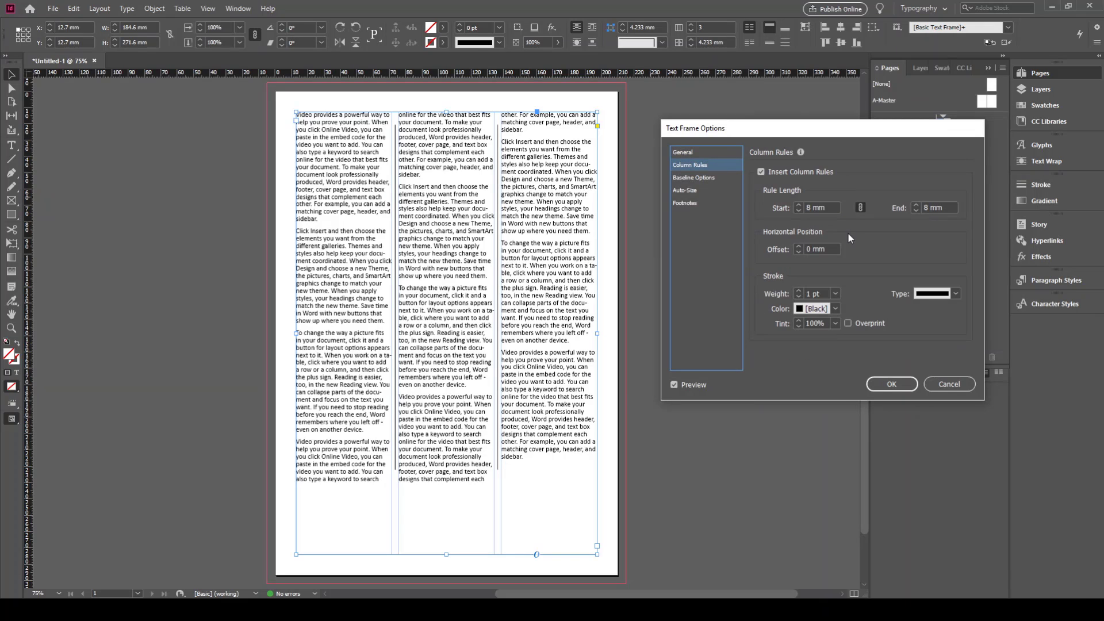
{"action": "left_click", "coordinate": [798, 246]}
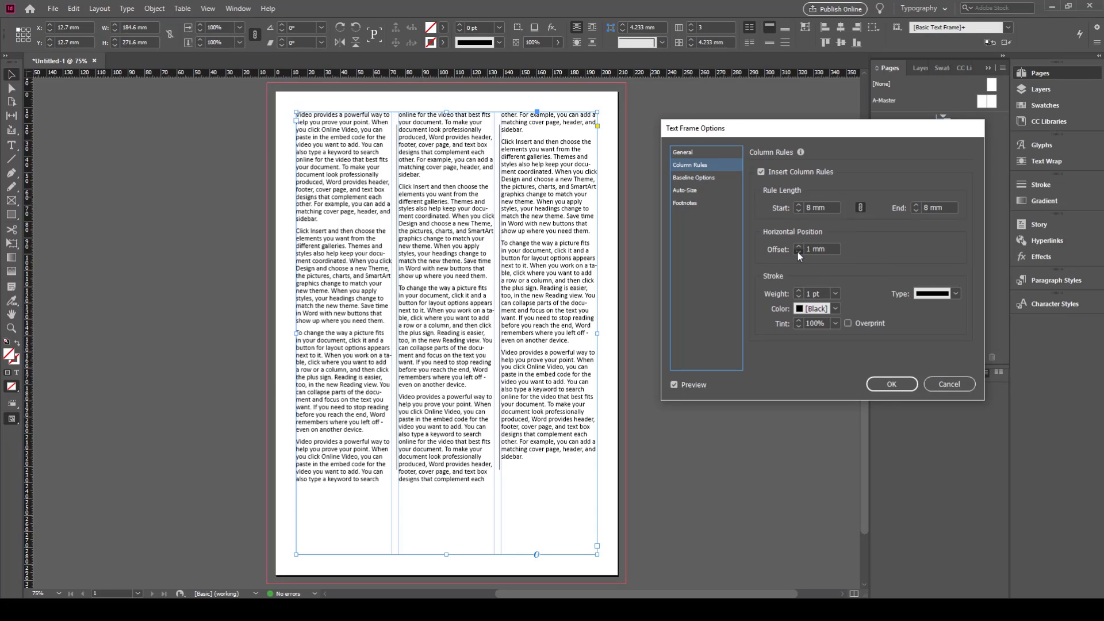
{"action": "left_click", "coordinate": [797, 251]}
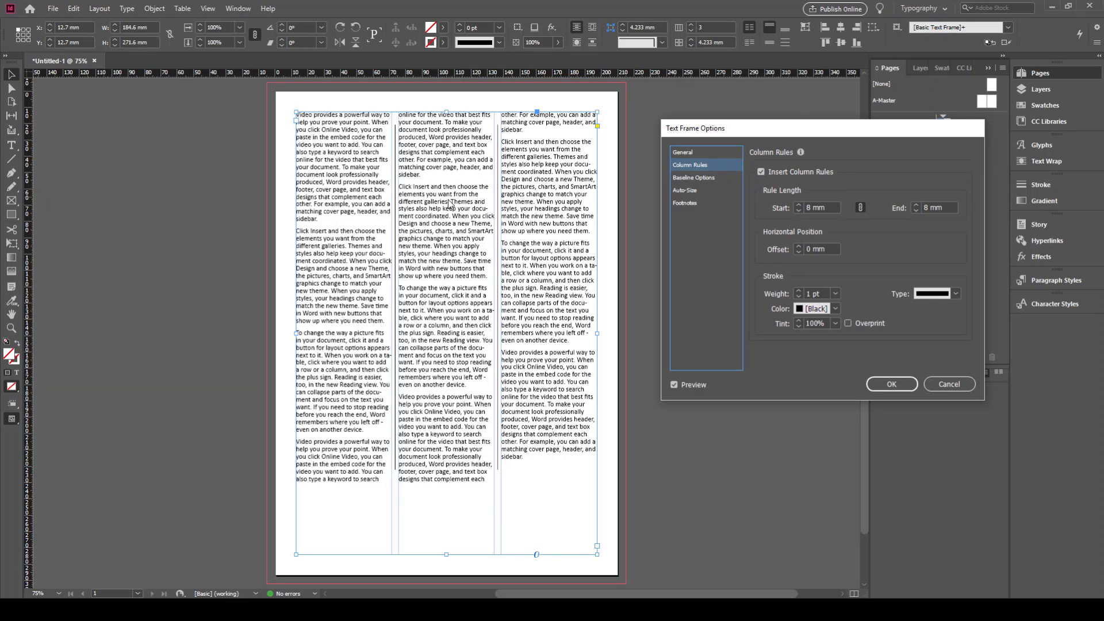
Increase the stroke weight of the column rules to 8 pt.
{"action": "left_click", "coordinate": [797, 291]}
{"action": "left_click", "coordinate": [797, 291]}
{"action": "left_click", "coordinate": [797, 291]}
{"action": "left_click", "coordinate": [797, 291]}
{"action": "left_click", "coordinate": [797, 291]}
{"action": "left_click", "coordinate": [797, 291]}
{"action": "left_click", "coordinate": [797, 291]}
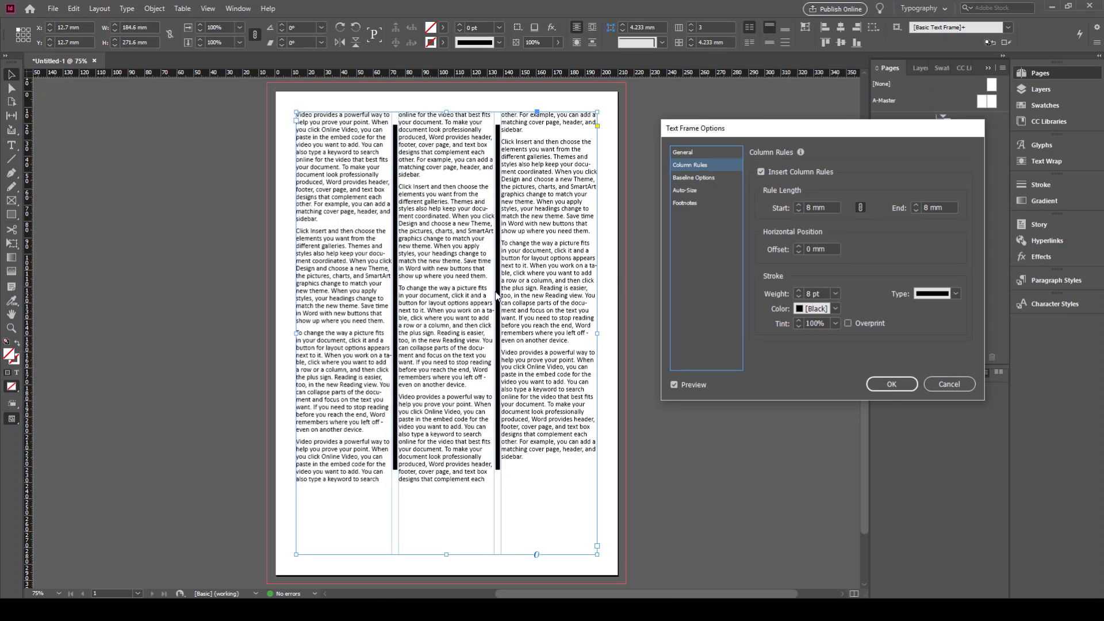
Try the Dotted and Thin - Thin stroke types on the column rules and settle on Japanese Dots.
{"action": "left_click", "coordinate": [925, 292]}
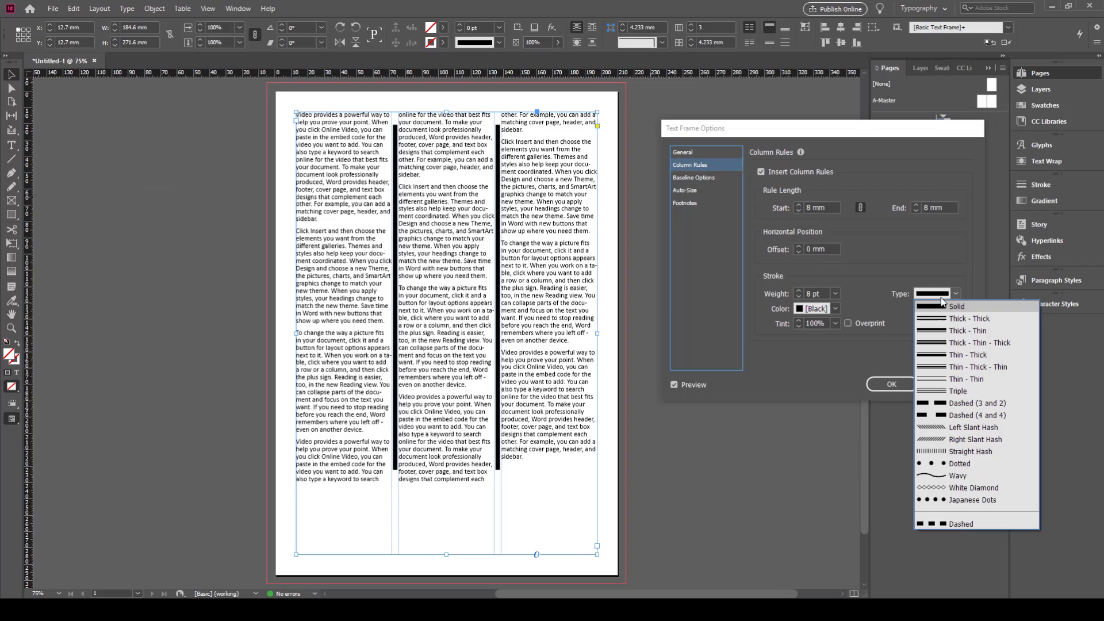
{"action": "left_click", "coordinate": [921, 463]}
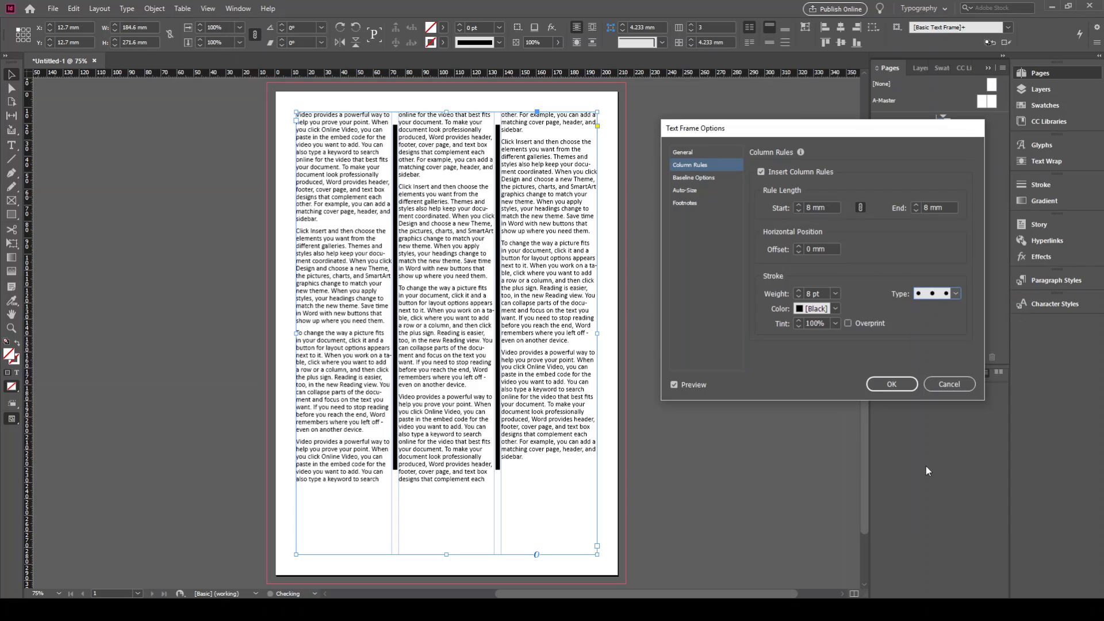
{"action": "left_click", "coordinate": [956, 294]}
{"action": "left_click", "coordinate": [934, 384]}
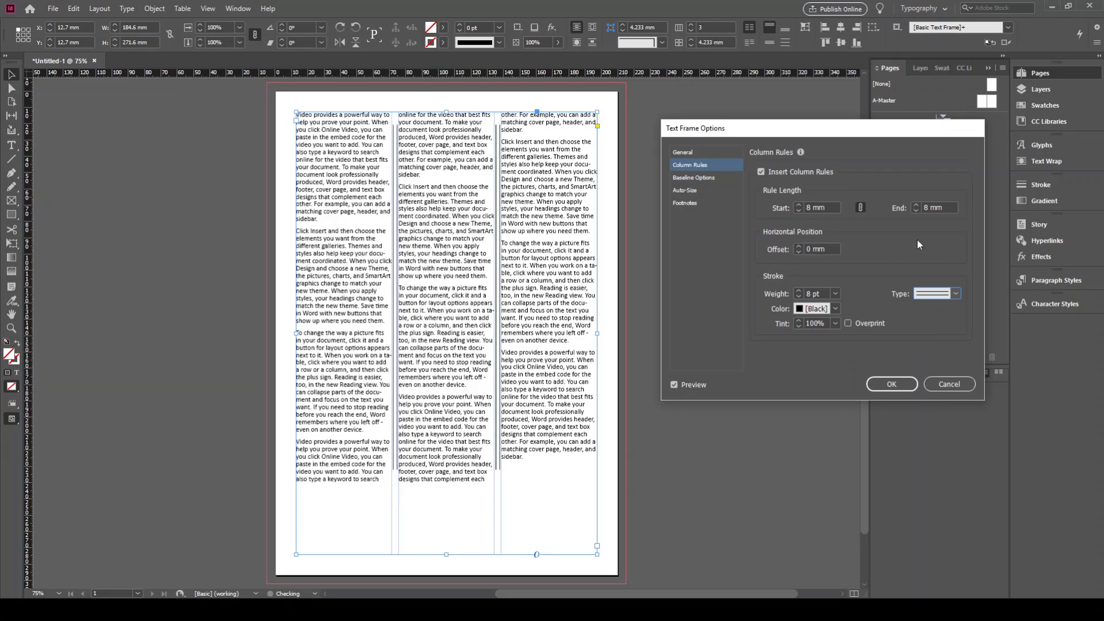
{"action": "left_click", "coordinate": [949, 294]}
{"action": "left_click", "coordinate": [929, 490]}
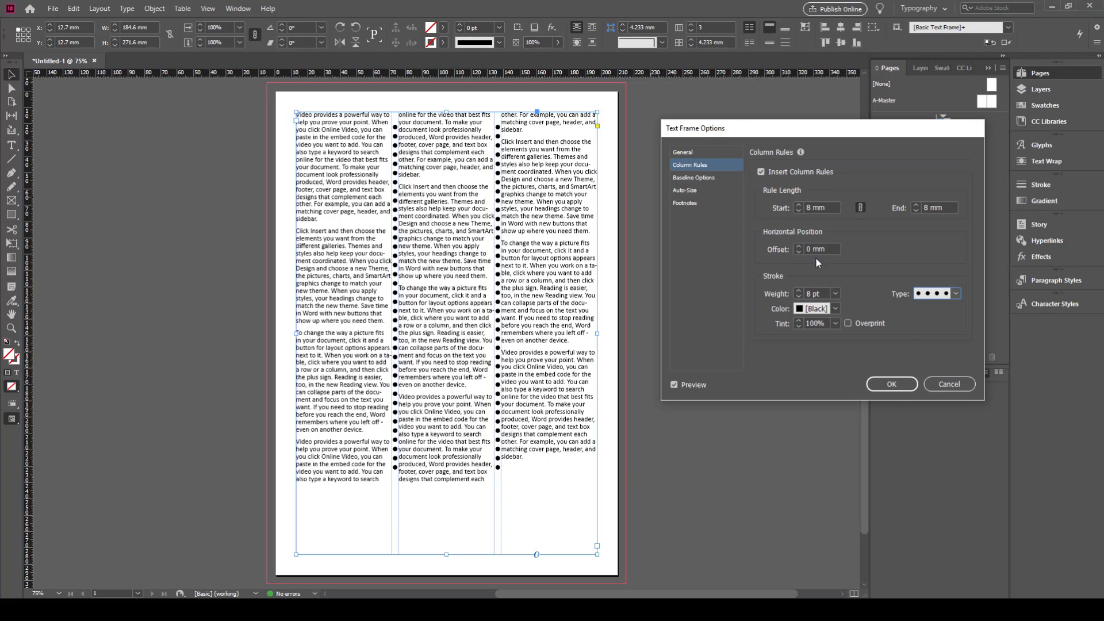
Reduce the stroke weight of the dotted column rules to 2 pt.
{"action": "left_click", "coordinate": [799, 296]}
{"action": "left_click", "coordinate": [799, 296]}
{"action": "left_click", "coordinate": [799, 296]}
{"action": "left_click", "coordinate": [799, 296]}
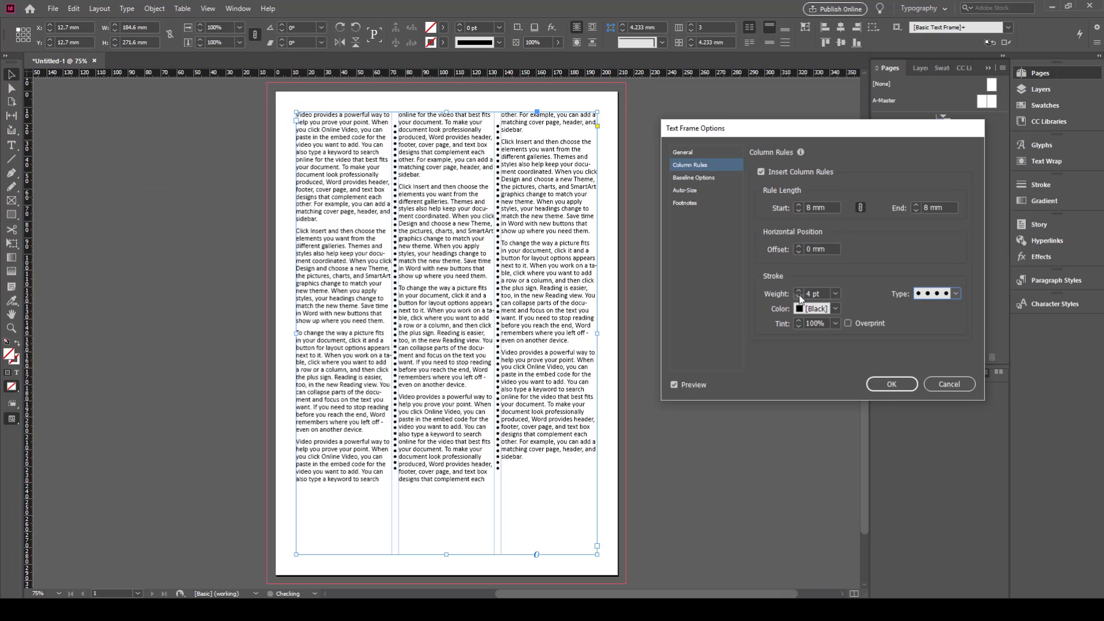
{"action": "left_click", "coordinate": [799, 296]}
{"action": "left_click", "coordinate": [799, 296]}
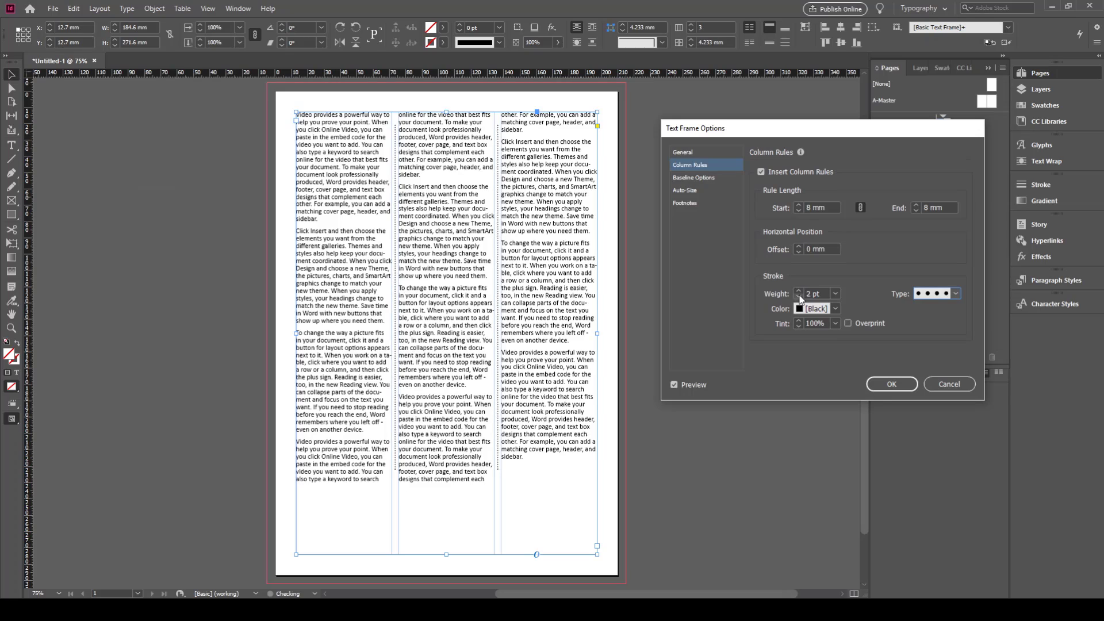
Set the color of the column rules to the magenta CMYK swatch.
{"action": "left_click", "coordinate": [836, 309]}
{"action": "left_click", "coordinate": [828, 430]}
{"action": "left_click", "coordinate": [835, 310]}
{"action": "left_click", "coordinate": [811, 382]}
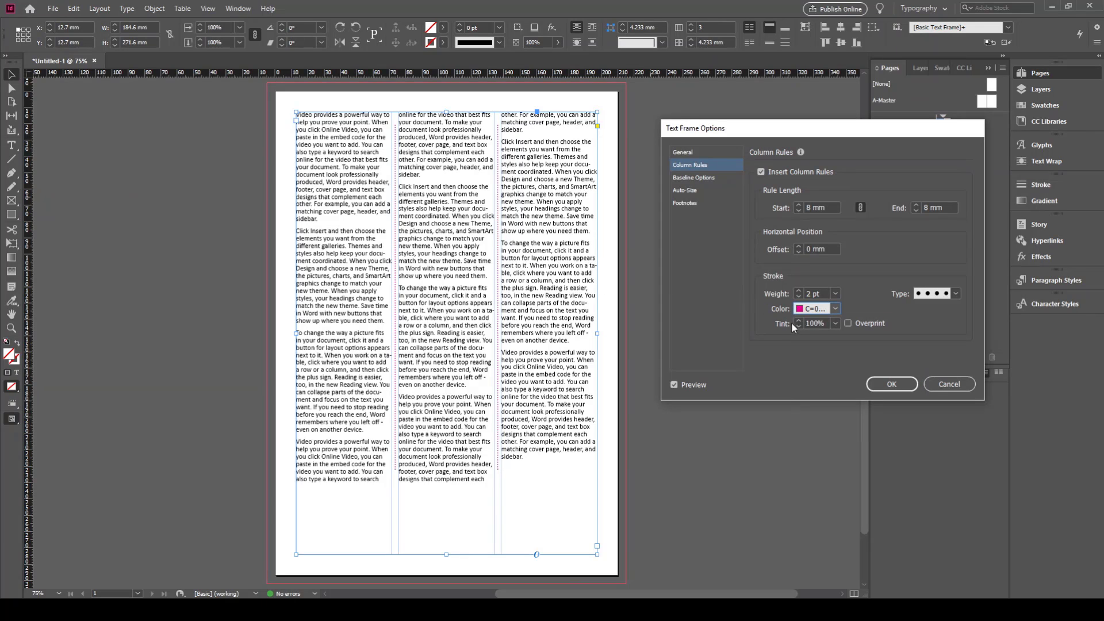
Try tints of 50% and 20% on the magenta column rules and restore the tint to 100%.
{"action": "left_click", "coordinate": [835, 323]}
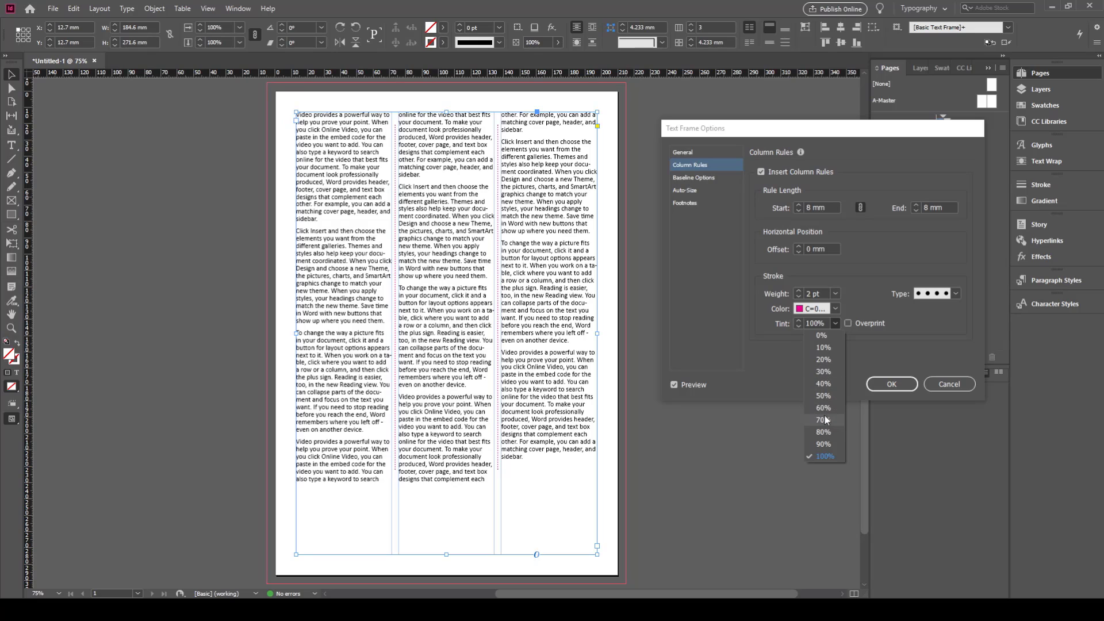
{"action": "left_click", "coordinate": [824, 395]}
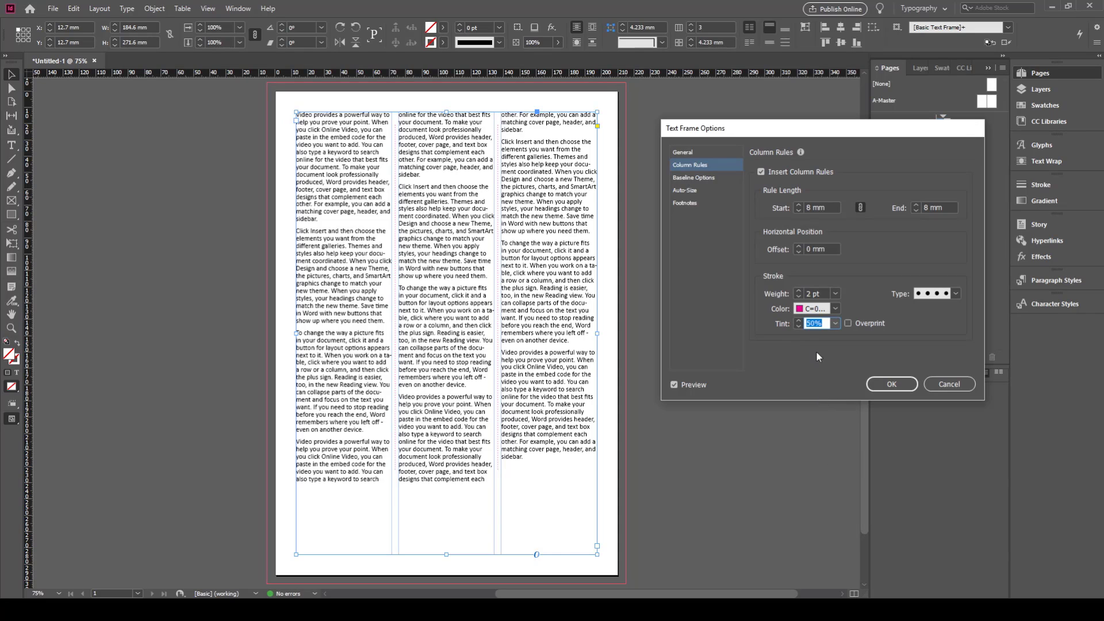
{"action": "left_click", "coordinate": [835, 324]}
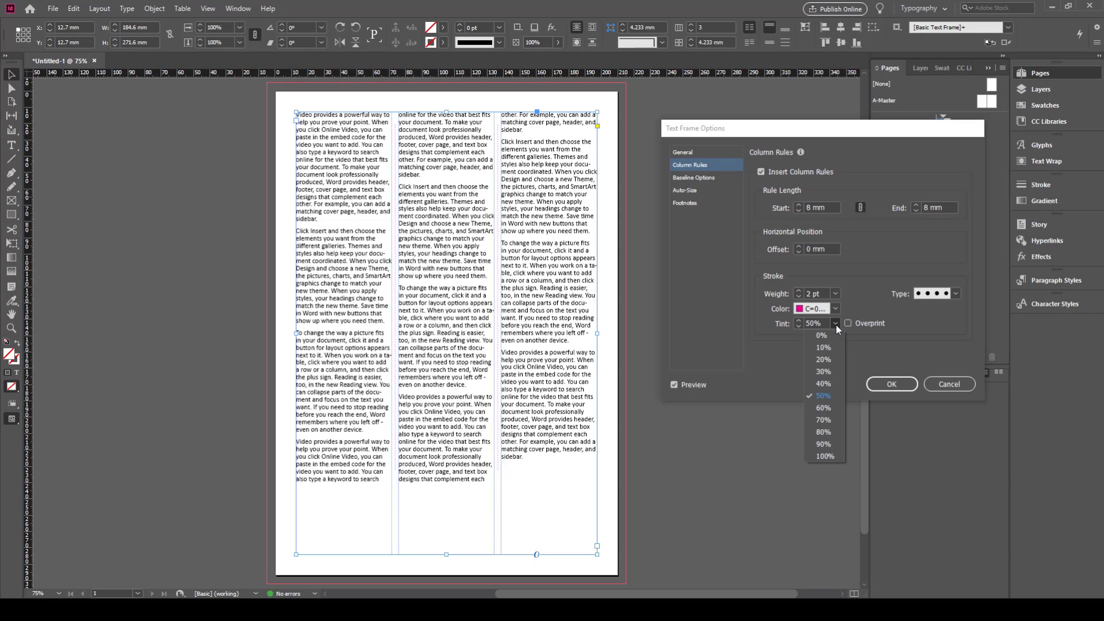
{"action": "left_click", "coordinate": [826, 362]}
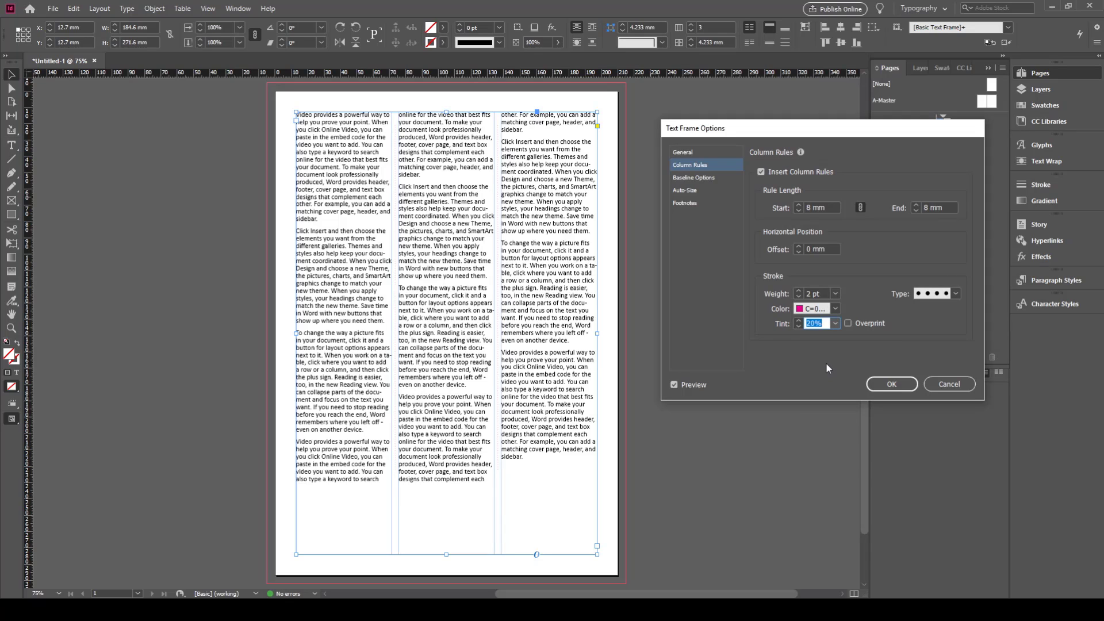
{"action": "left_click", "coordinate": [835, 324]}
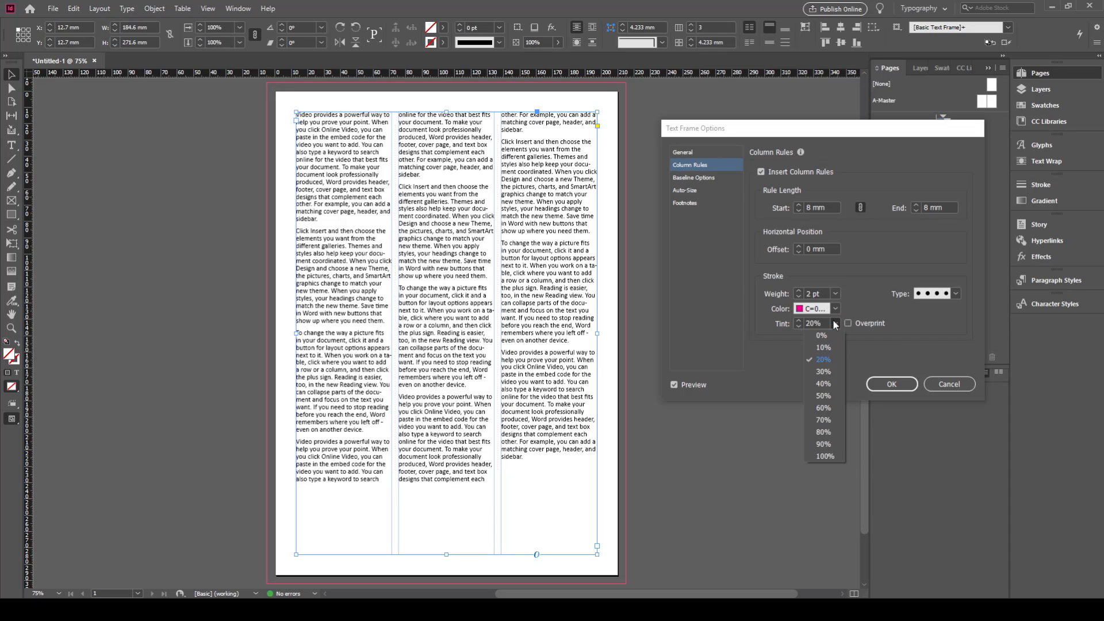
{"action": "left_click", "coordinate": [823, 456]}
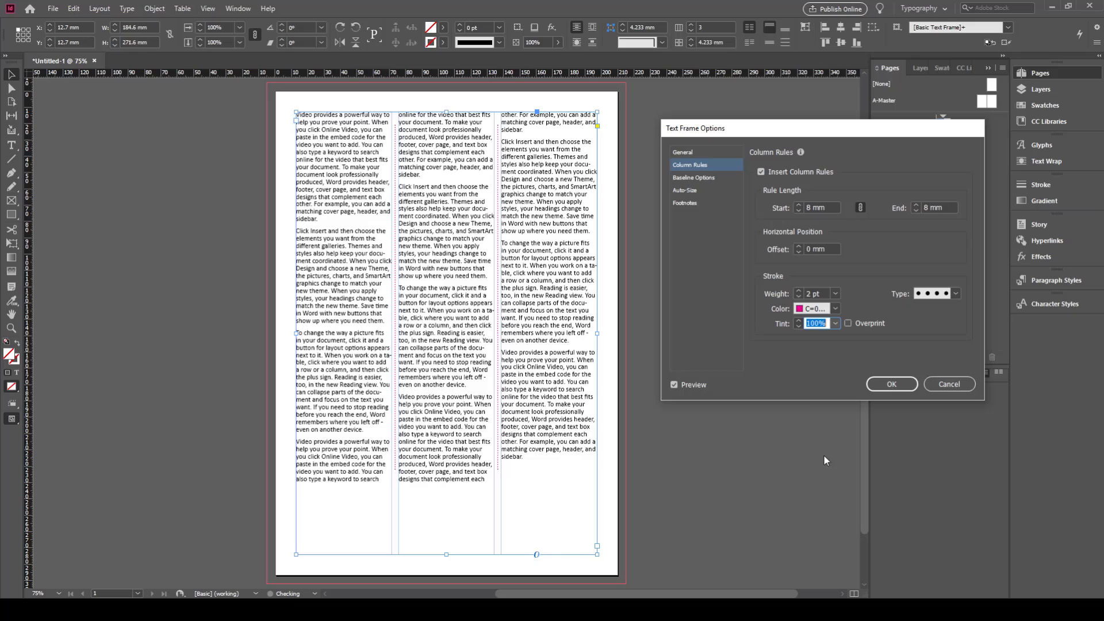
Change the color of the dotted column rules to the red CMYK swatch and apply the text frame options.
{"action": "left_click", "coordinate": [835, 309]}
{"action": "left_click", "coordinate": [826, 407]}
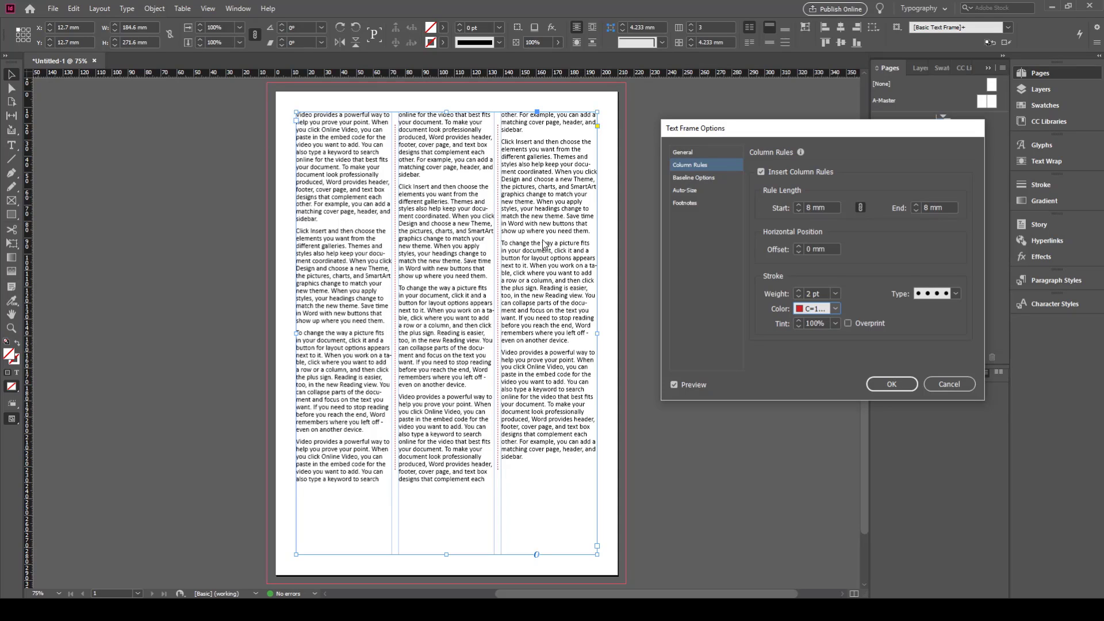
{"action": "left_click", "coordinate": [673, 385]}
{"action": "left_click", "coordinate": [674, 384]}
{"action": "left_click", "coordinate": [899, 389]}
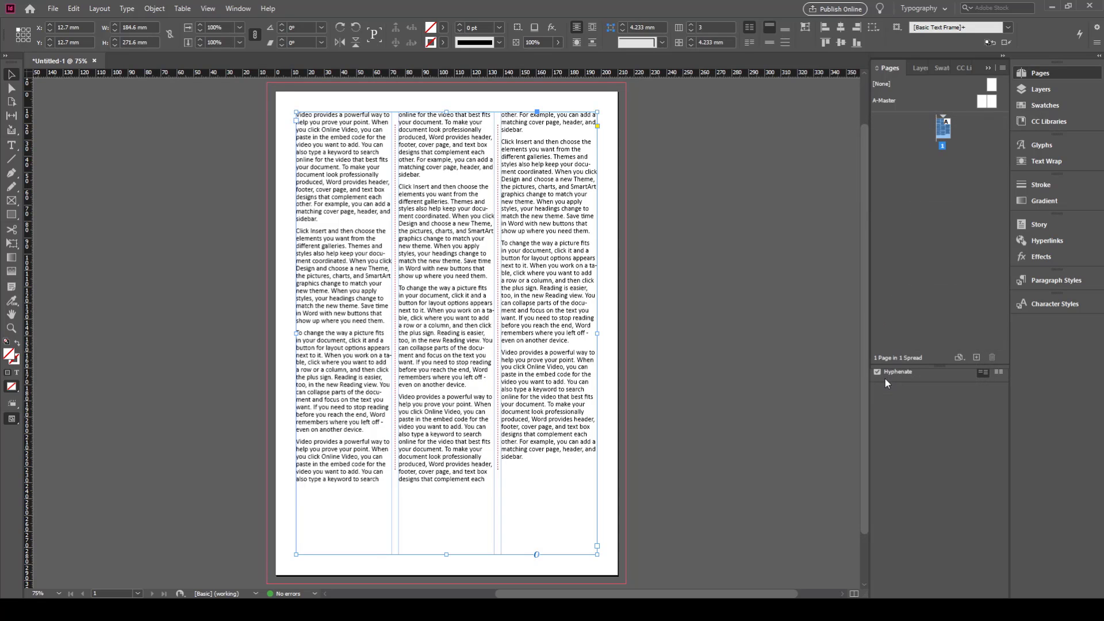
{"action": "left_click", "coordinate": [502, 273], "text": "ctrl"}
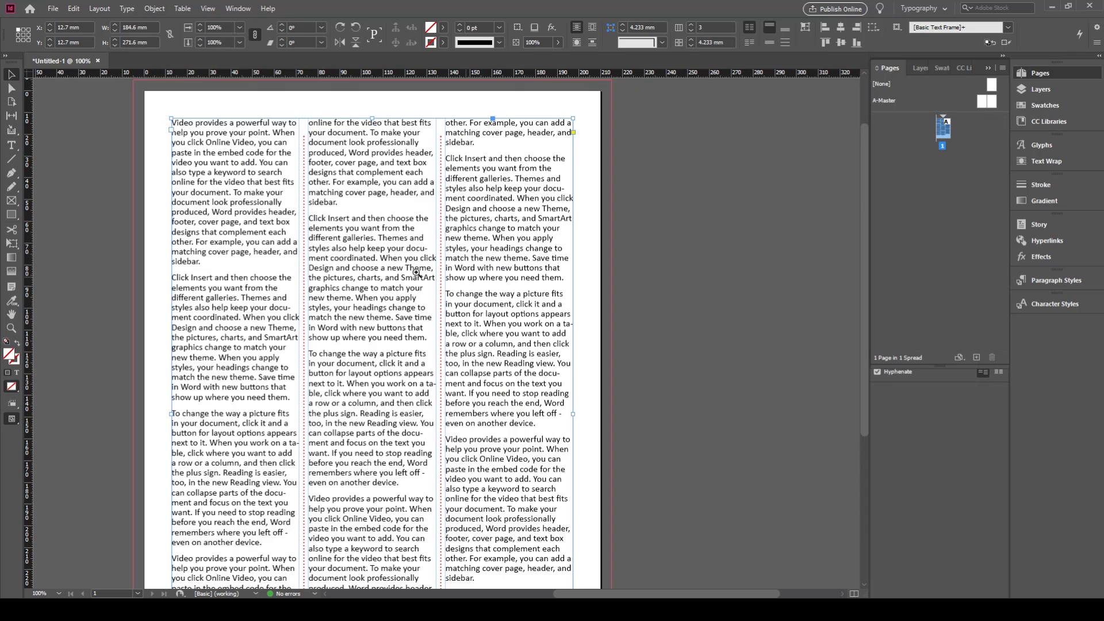
{"action": "left_click", "coordinate": [315, 256], "text": "ctrl"}
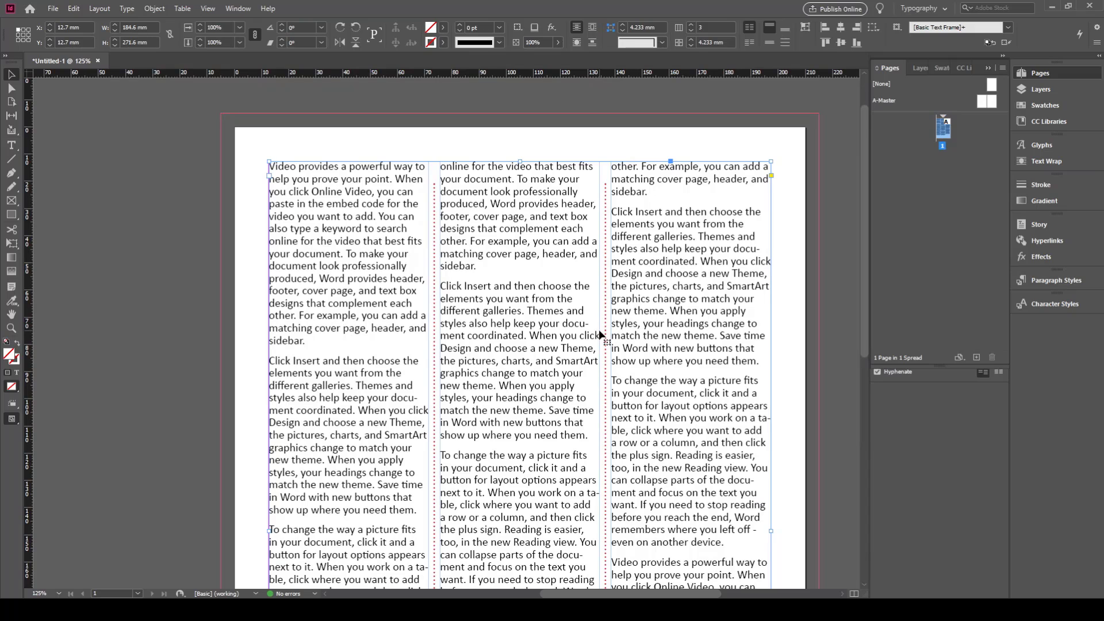
{"action": "left_click_drag", "start_coordinate": [559, 340], "coordinate": [449, 303]}
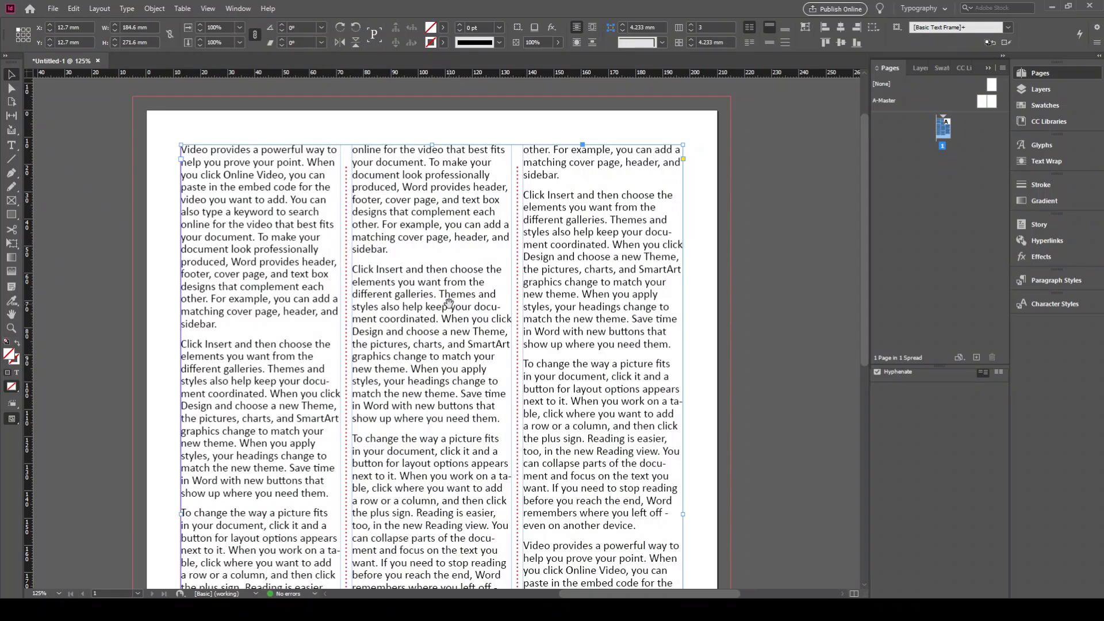